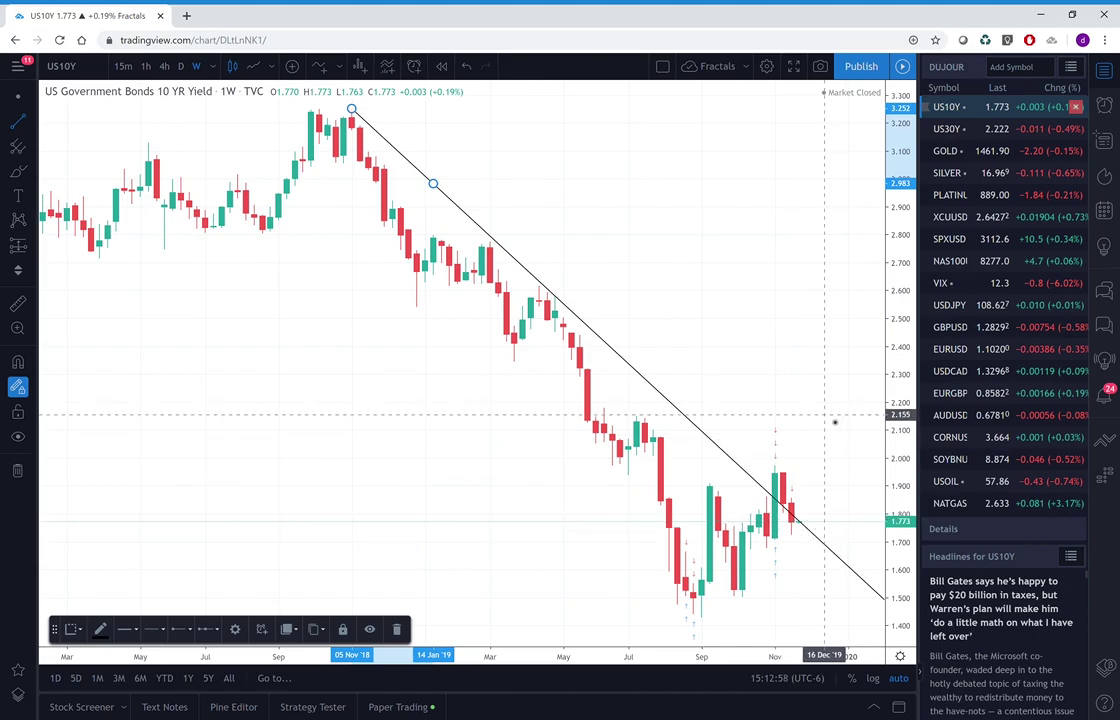
# Load the weekly US30Y Treasury yield chart from the watchlist.
pyautogui.click(937, 132)
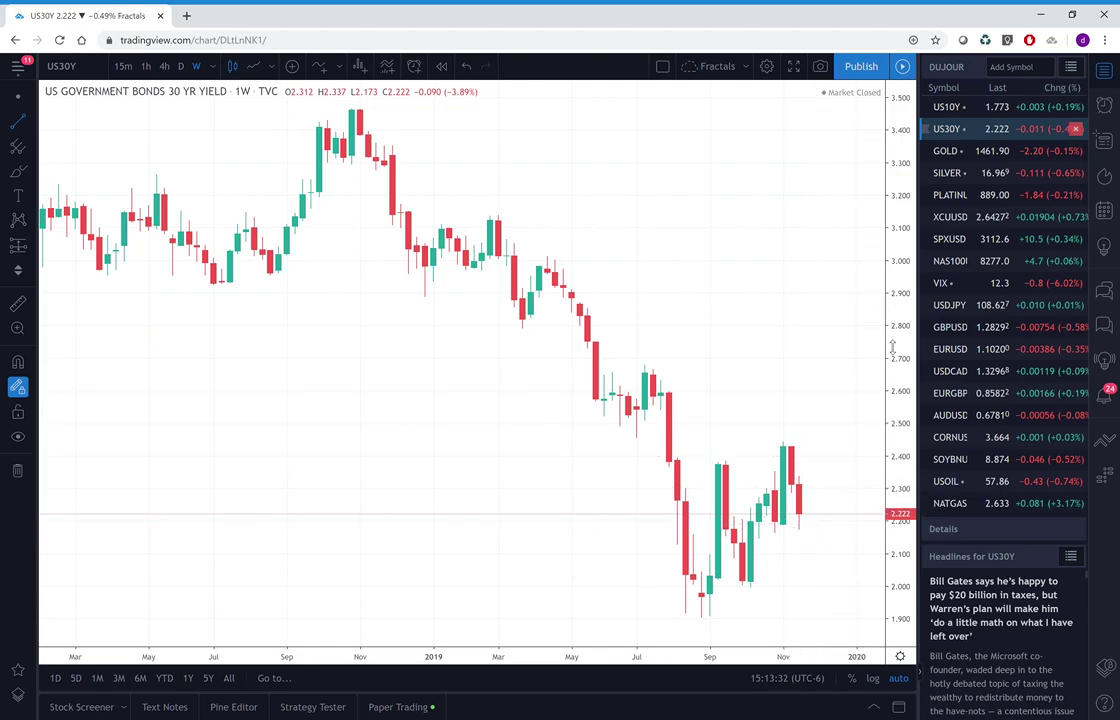
# Load weekly GOLD and delete the upper dashed line, restoring the lower one to 1452.74.
pyautogui.click(948, 152)
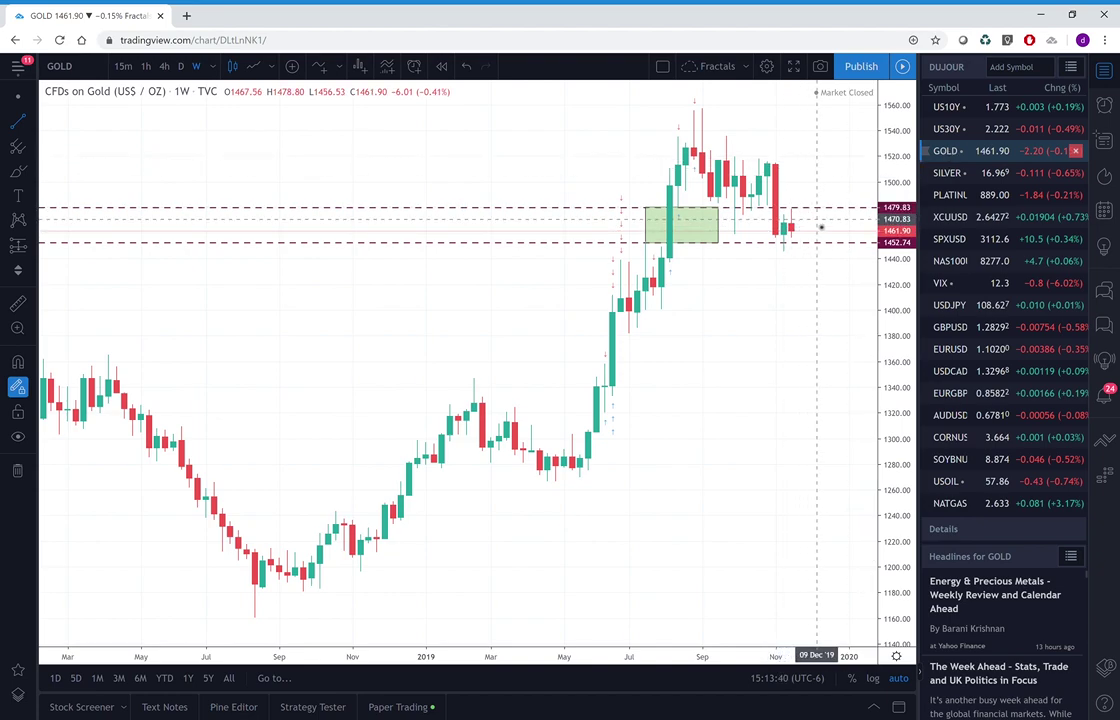
pyautogui.moveTo(821, 215); pyautogui.dragTo(821, 215)
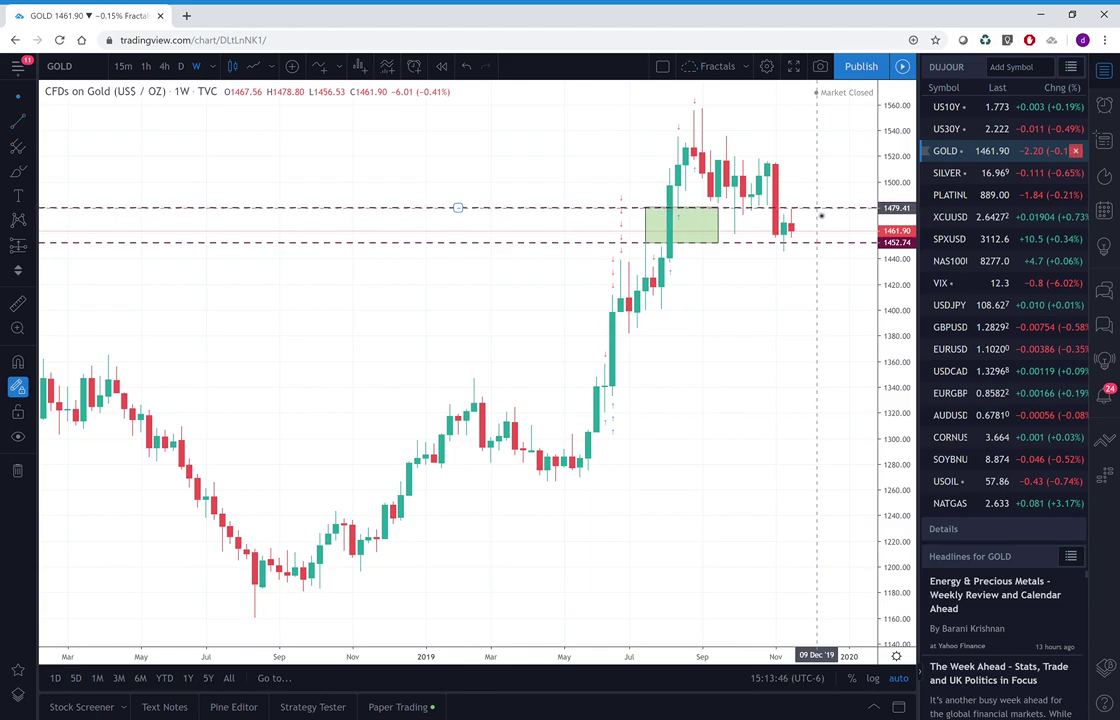
pyautogui.moveTo(821, 215); pyautogui.dragTo(822, 213)
pyautogui.rightClick(819, 212)
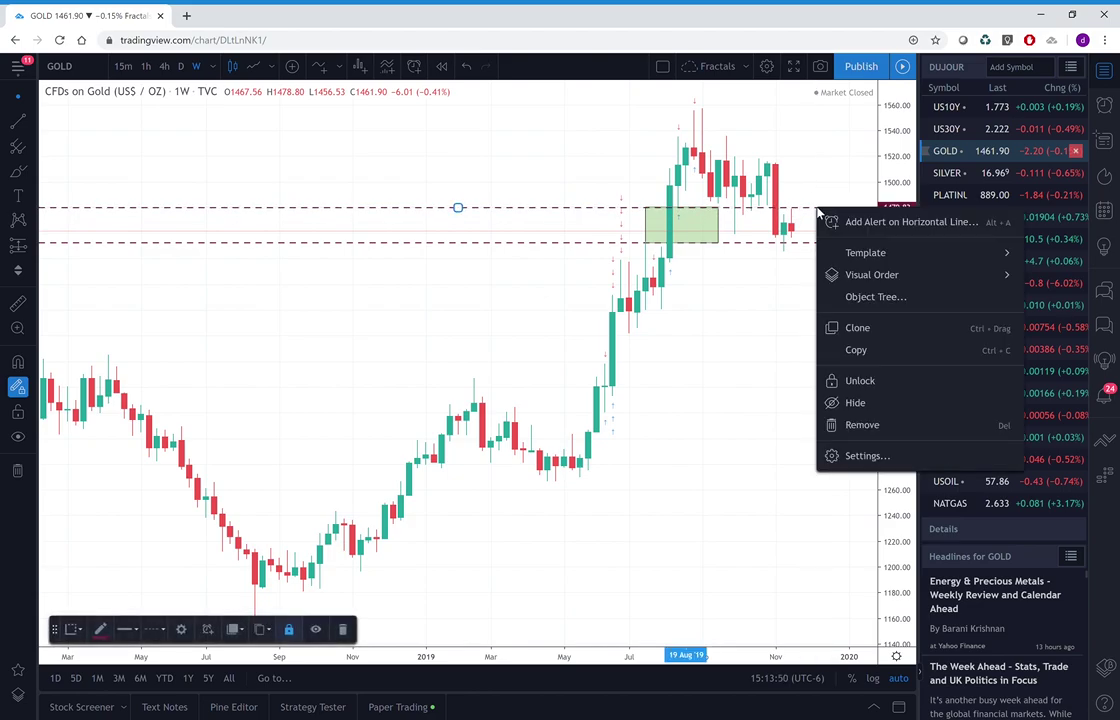
pyautogui.click(855, 425)
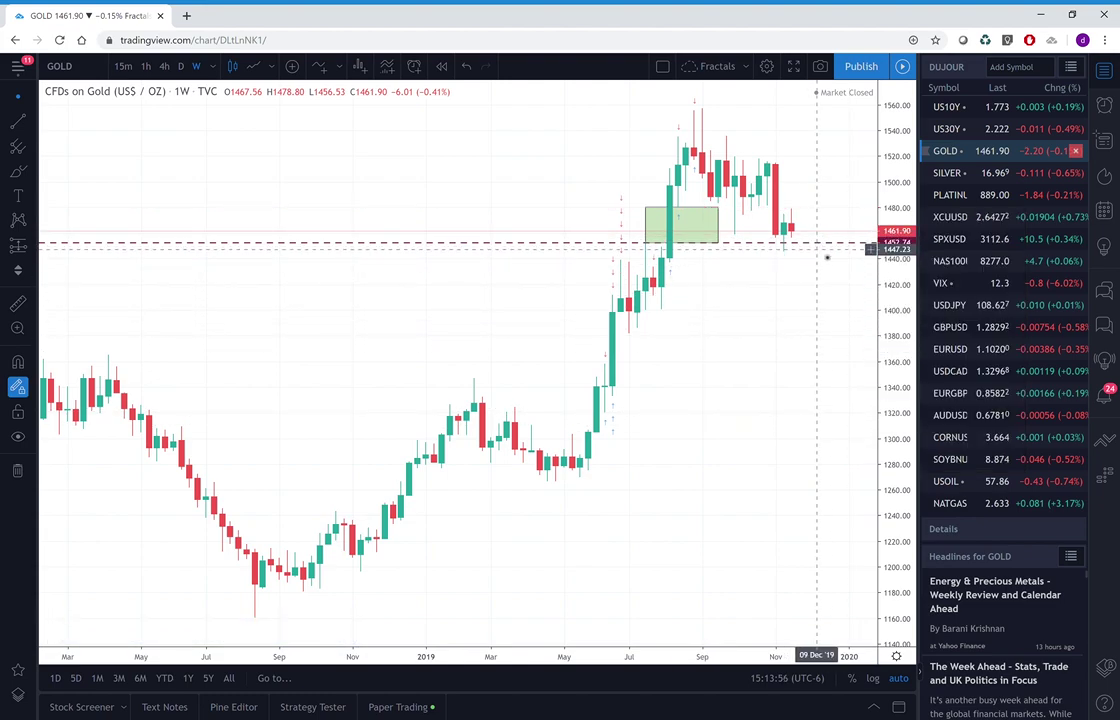
pyautogui.moveTo(834, 244); pyautogui.dragTo(835, 242)
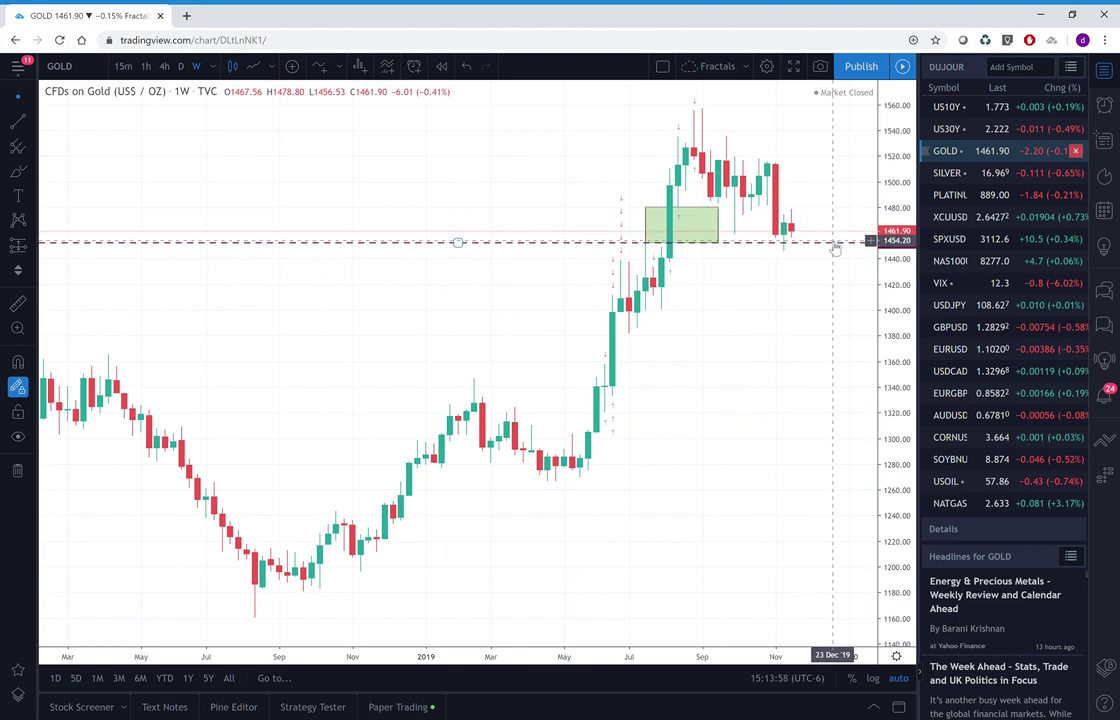
pyautogui.hotkey('ctrl', 'z')
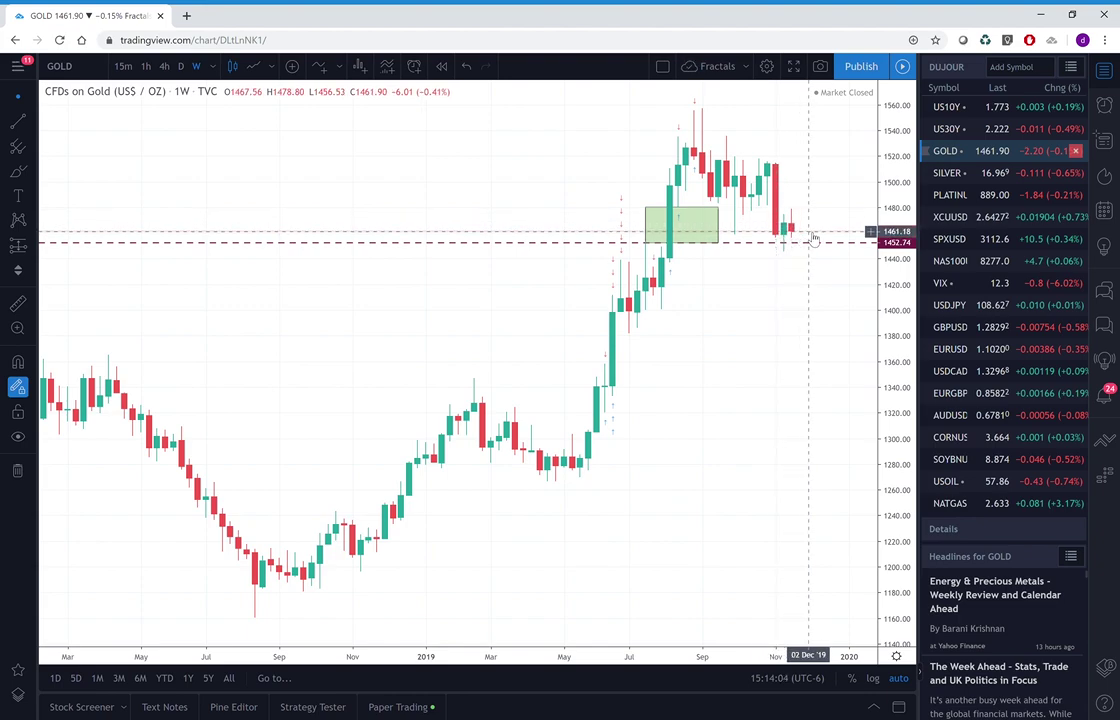
# Load the weekly SILVER chart and compress its price axis to show a wider range.
pyautogui.click(943, 181)
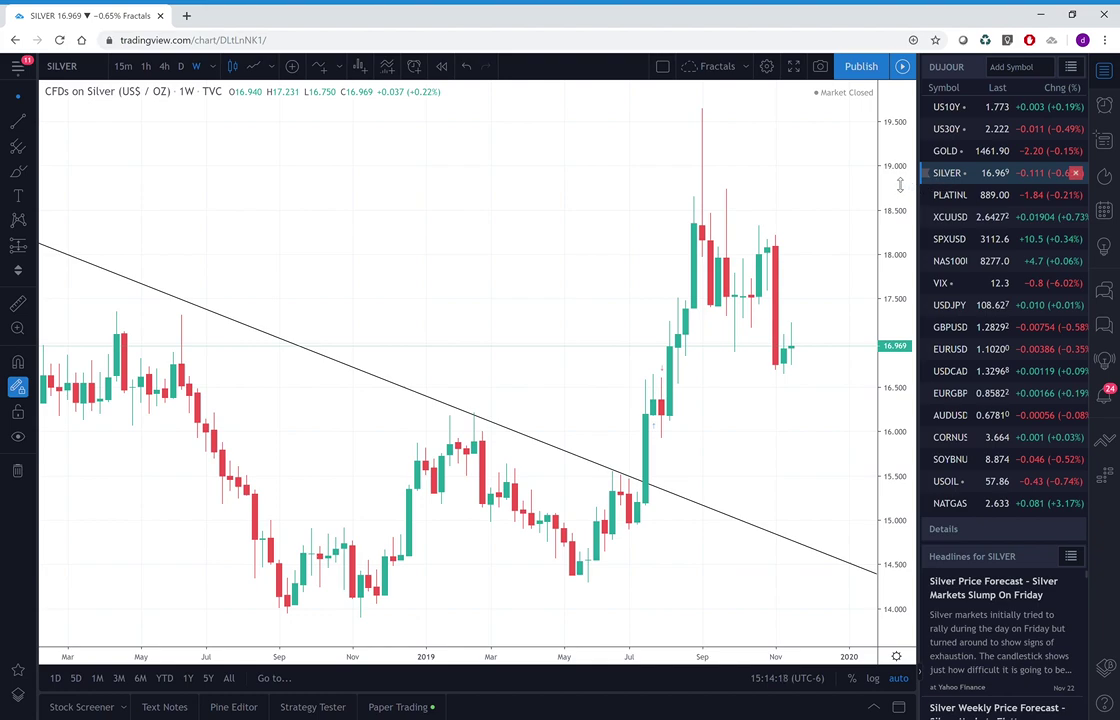
pyautogui.moveTo(900, 185); pyautogui.dragTo(906, 250)
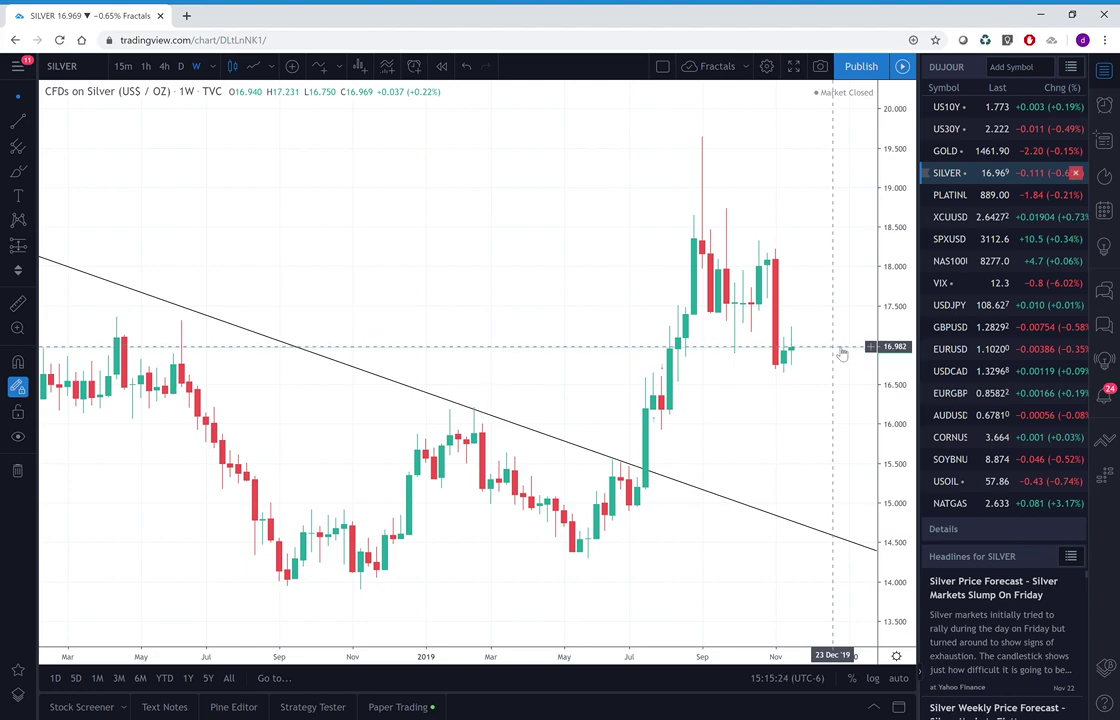
# Load the weekly PLATINUM chart from the watchlist.
pyautogui.click(952, 196)
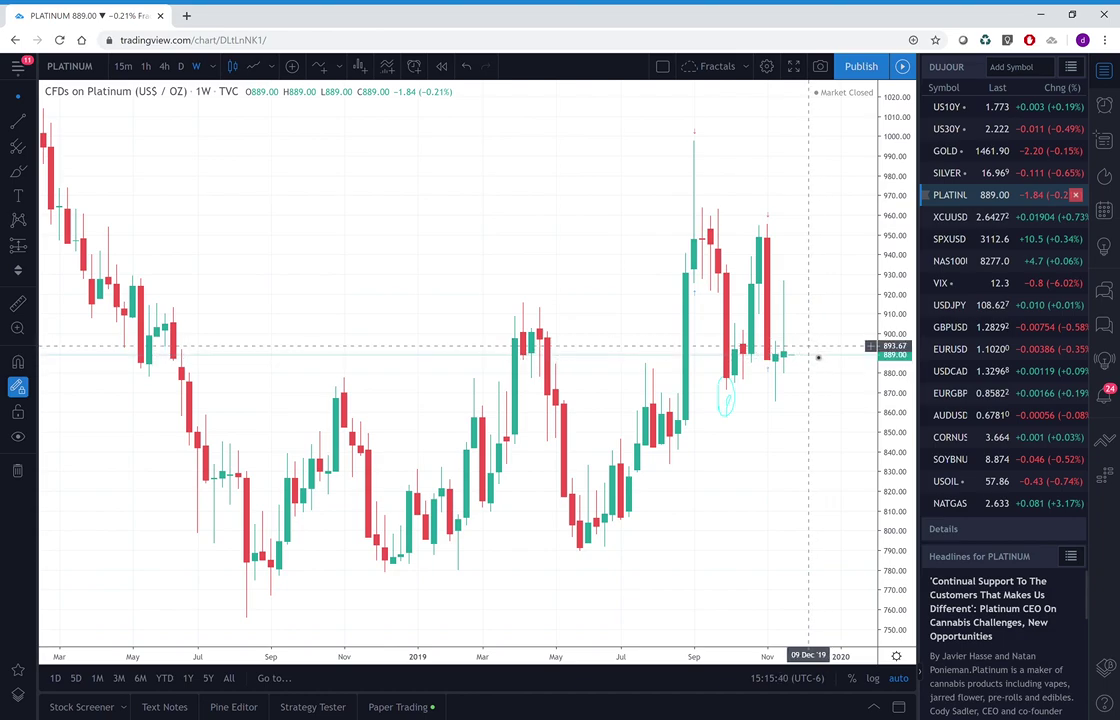
# Load weekly XCUUSD and draw a rising trendline from the September to November 2019 lows.
pyautogui.click(942, 217)
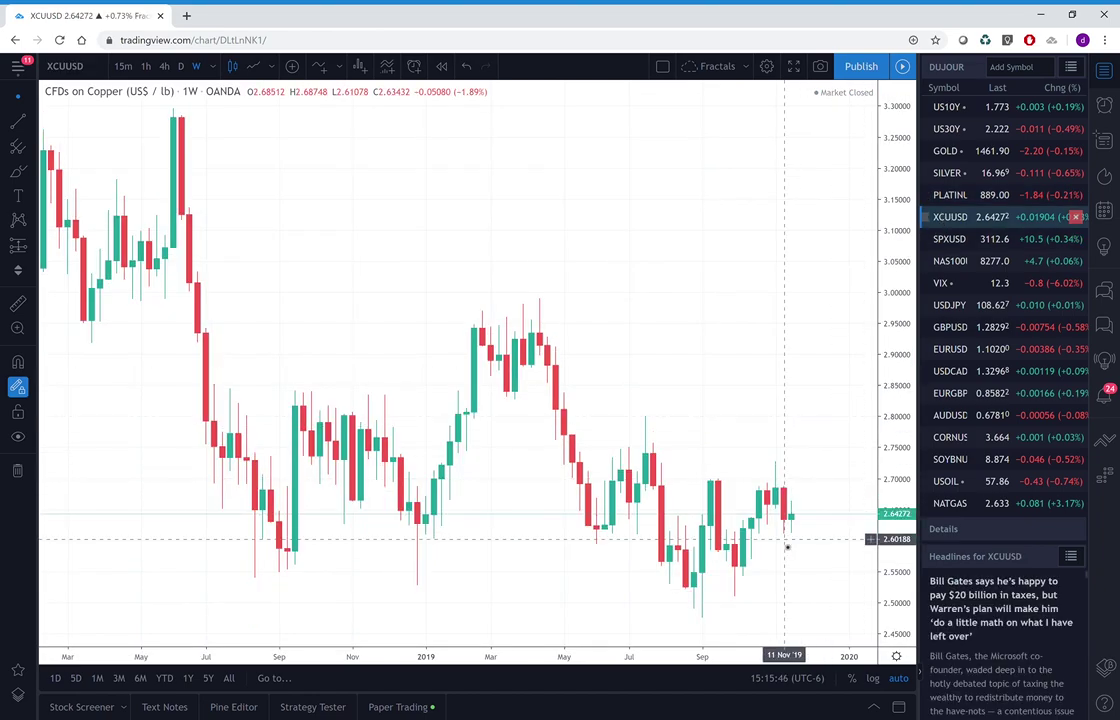
pyautogui.click(17, 119)
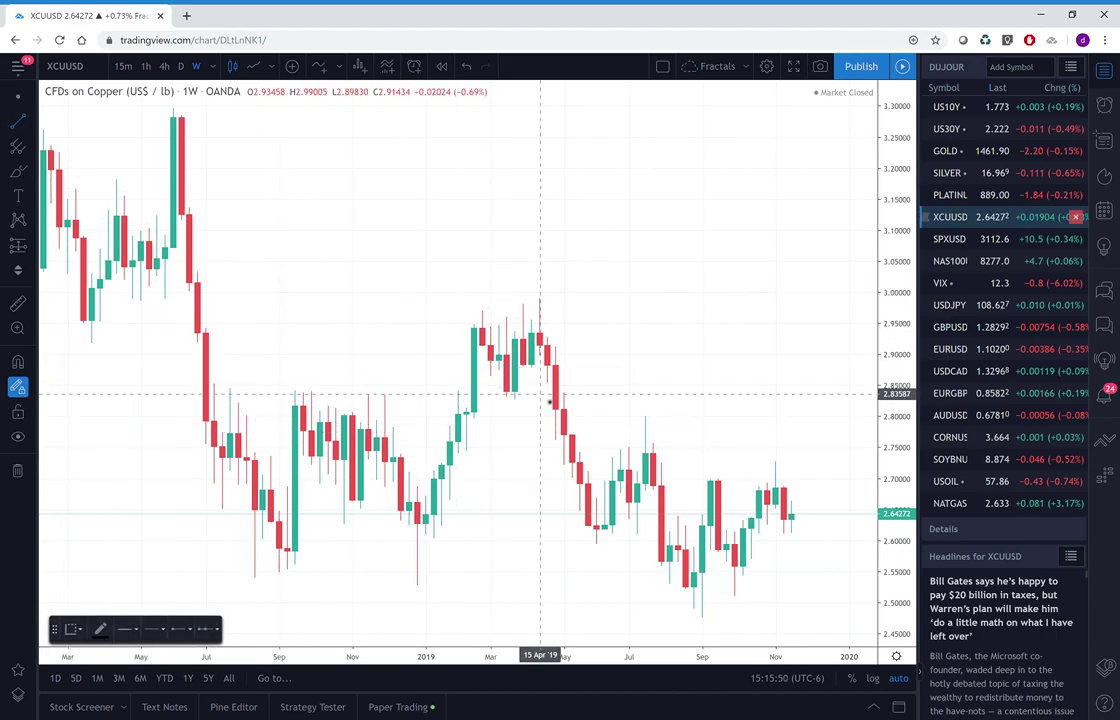
pyautogui.click(702, 617)
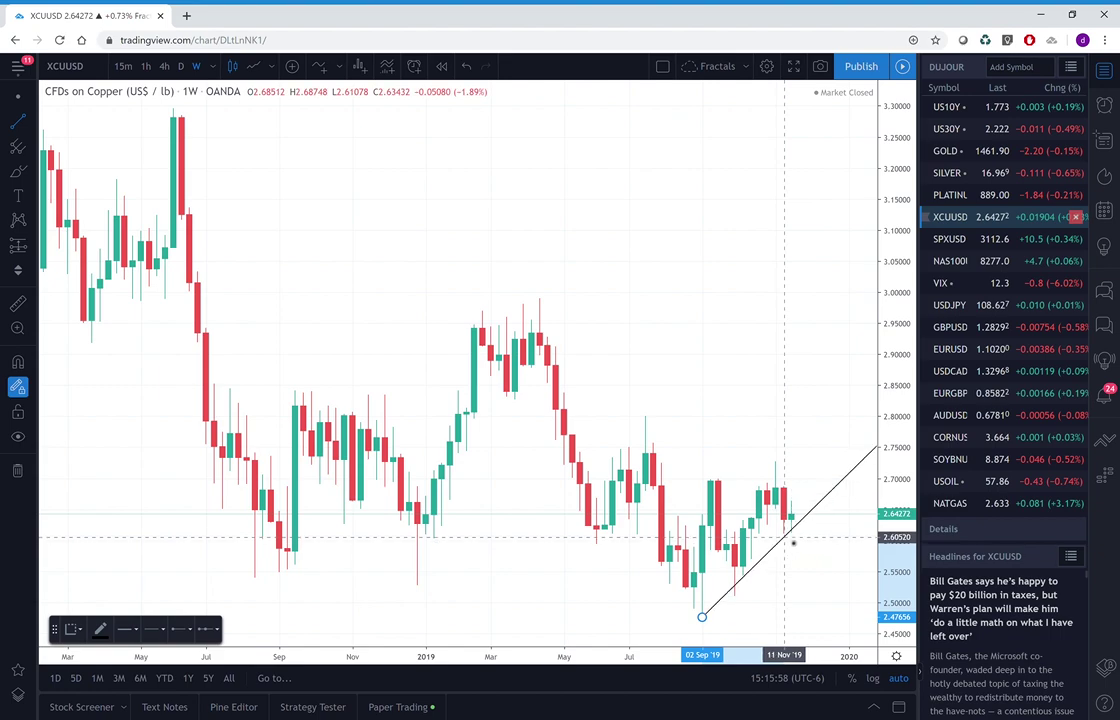
pyautogui.click(784, 535)
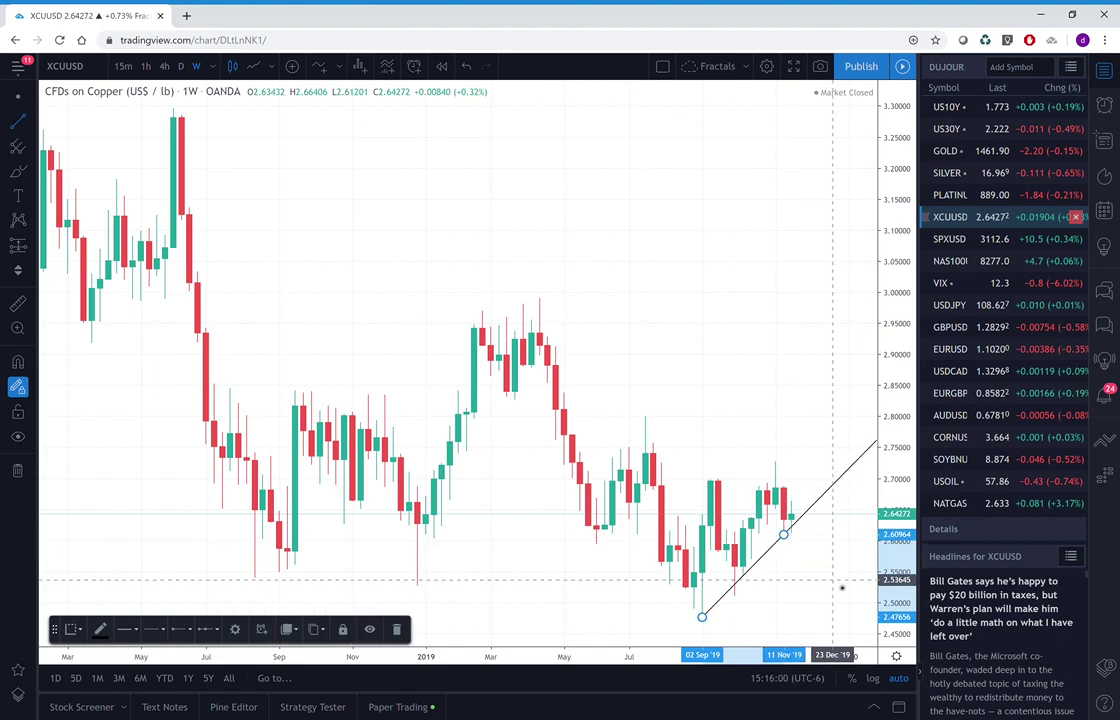
pyautogui.press('Escape')
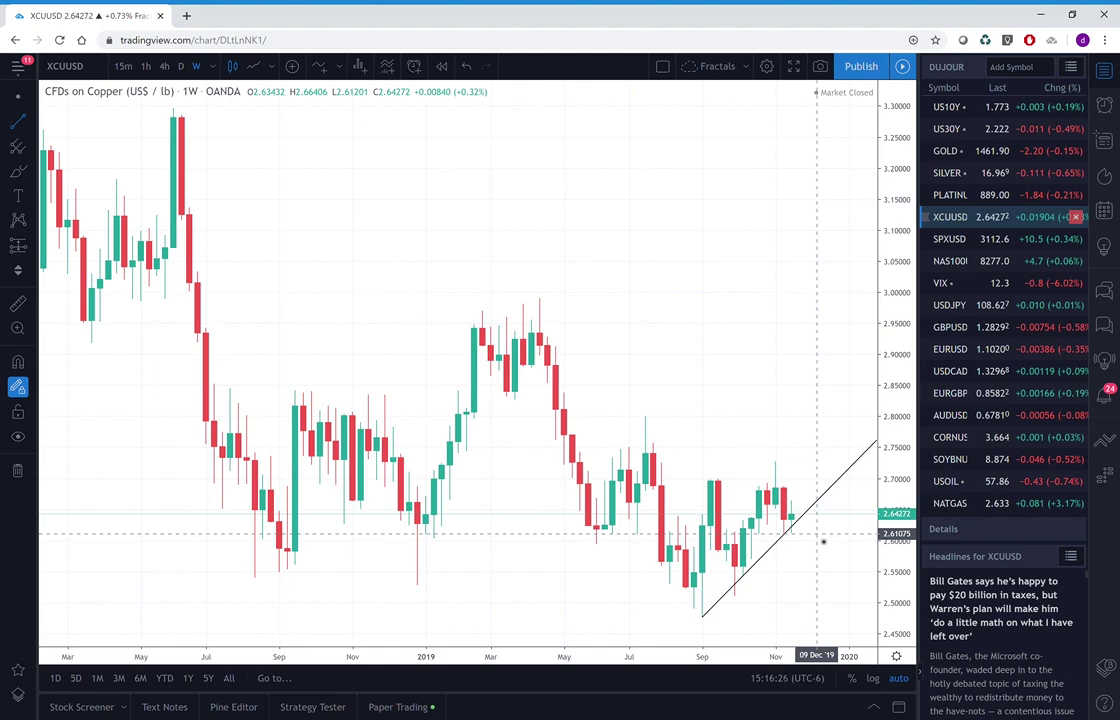
# Load SPXUSD, delete its Fibonacci retracement, and switch the chart to 1D candles.
pyautogui.click(952, 240)
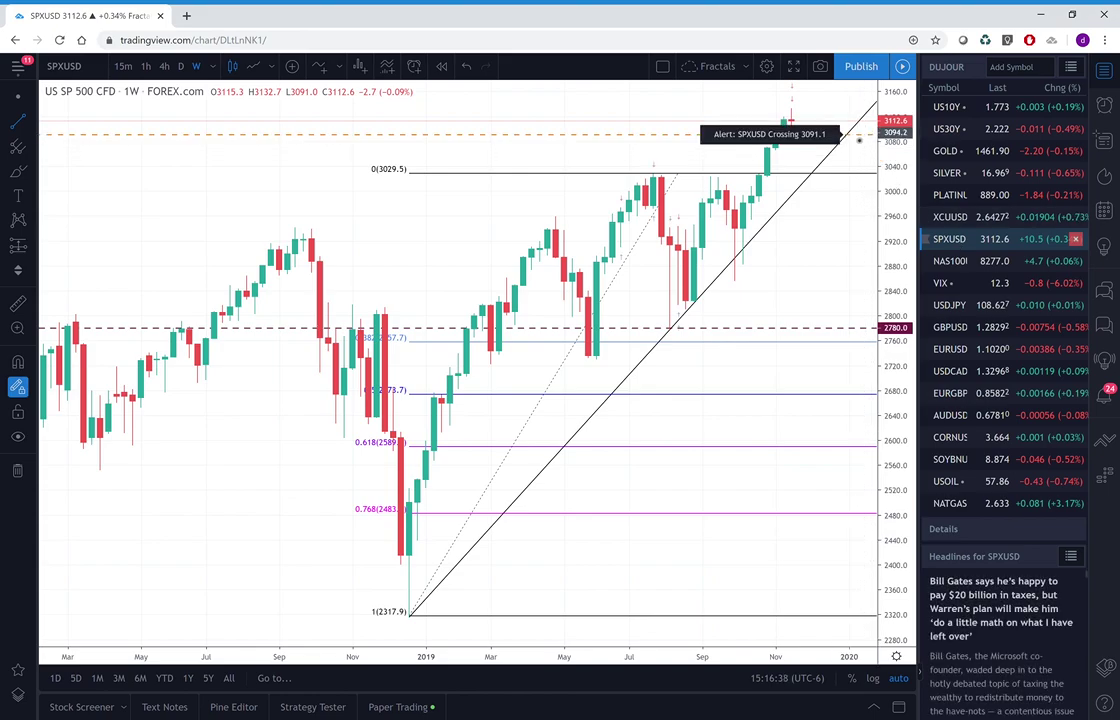
pyautogui.click(840, 173)
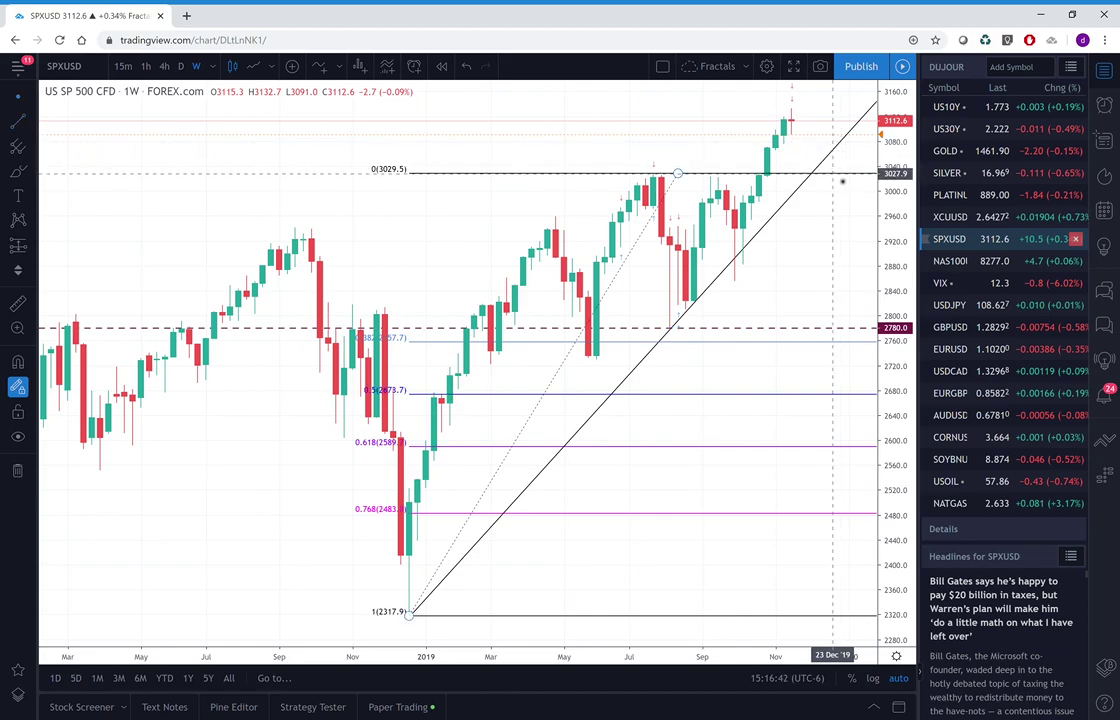
pyautogui.rightClick(842, 181)
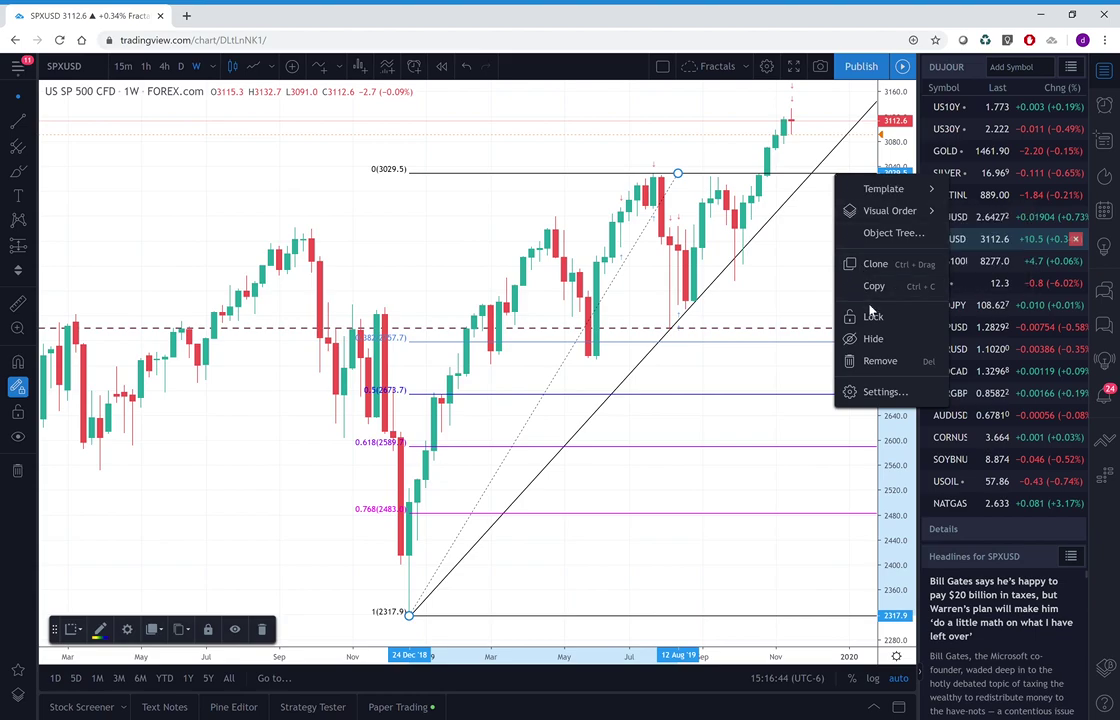
pyautogui.click(884, 362)
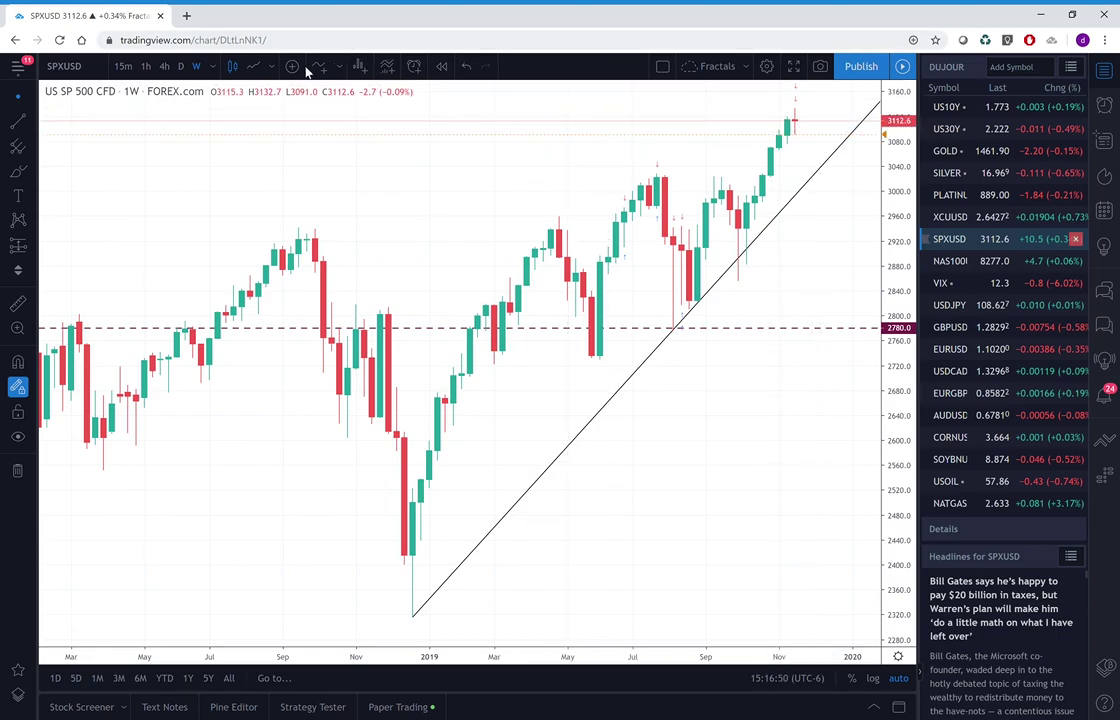
pyautogui.click(181, 69)
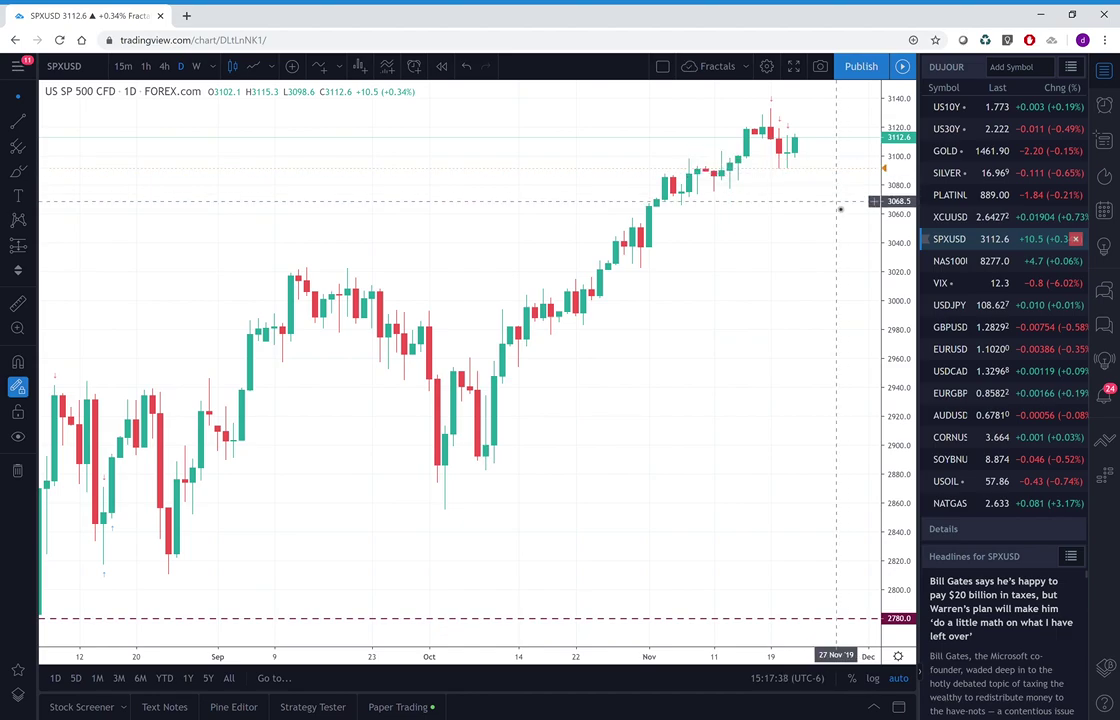
# Check NAS100 on weekly candles, then return to the SPXUSD chart.
pyautogui.click(946, 261)
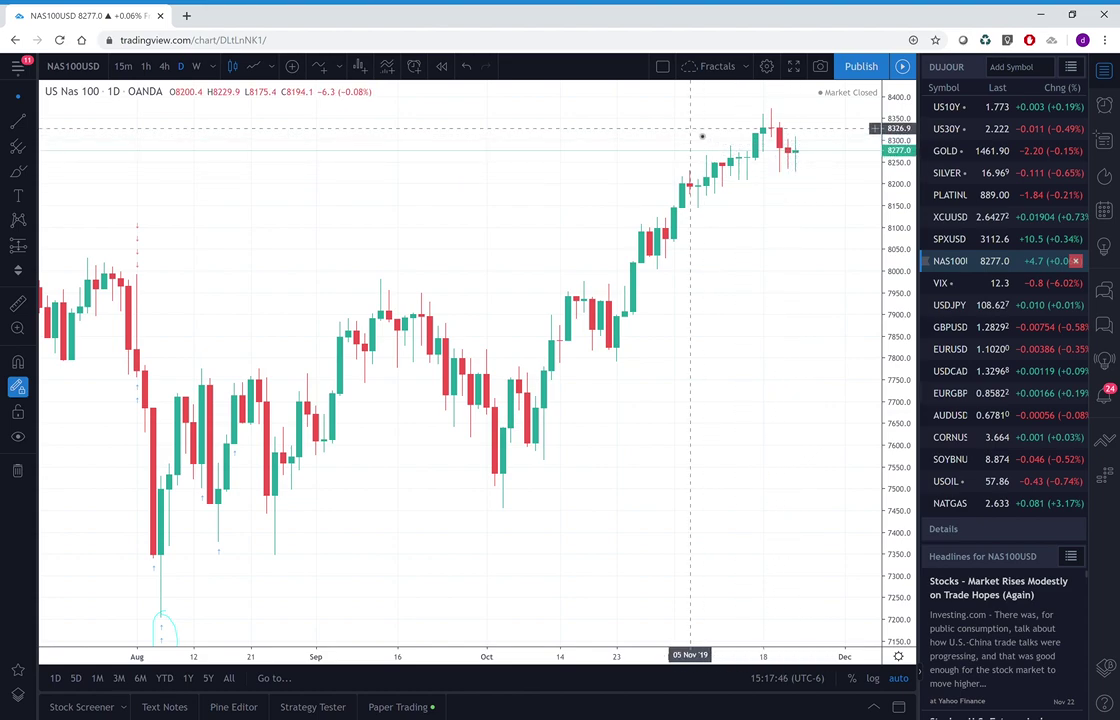
pyautogui.click(196, 66)
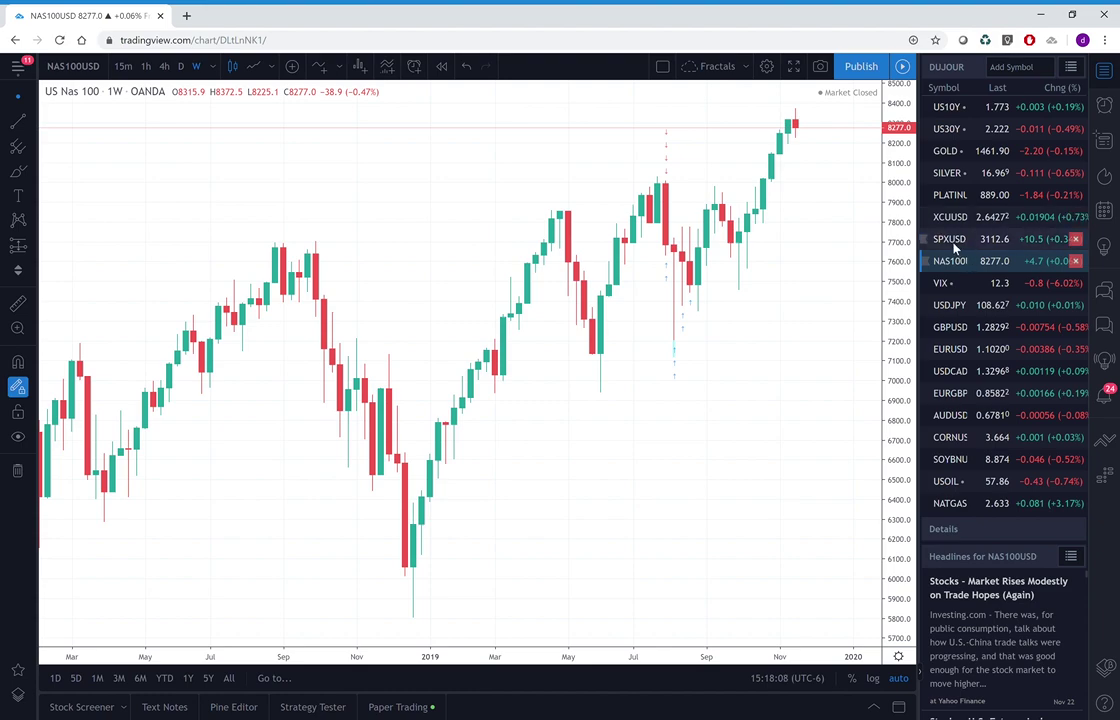
pyautogui.click(950, 240)
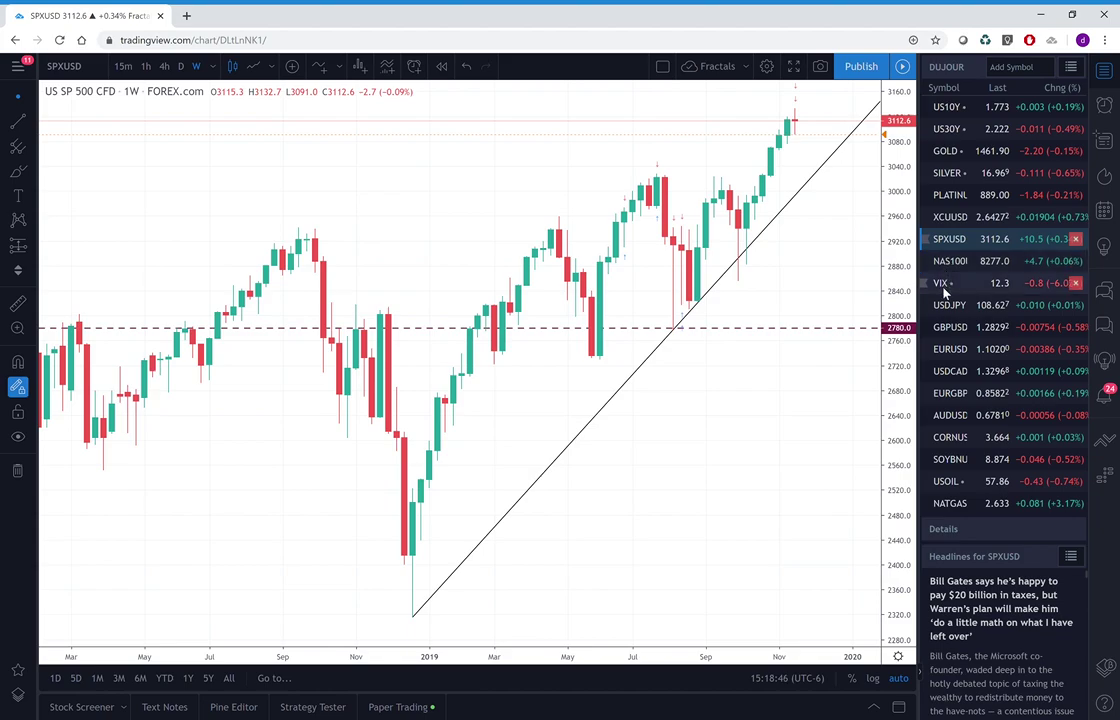
# Look over the weekly VIX chart, then load USDJPY with its 104.639 support level.
pyautogui.click(942, 287)
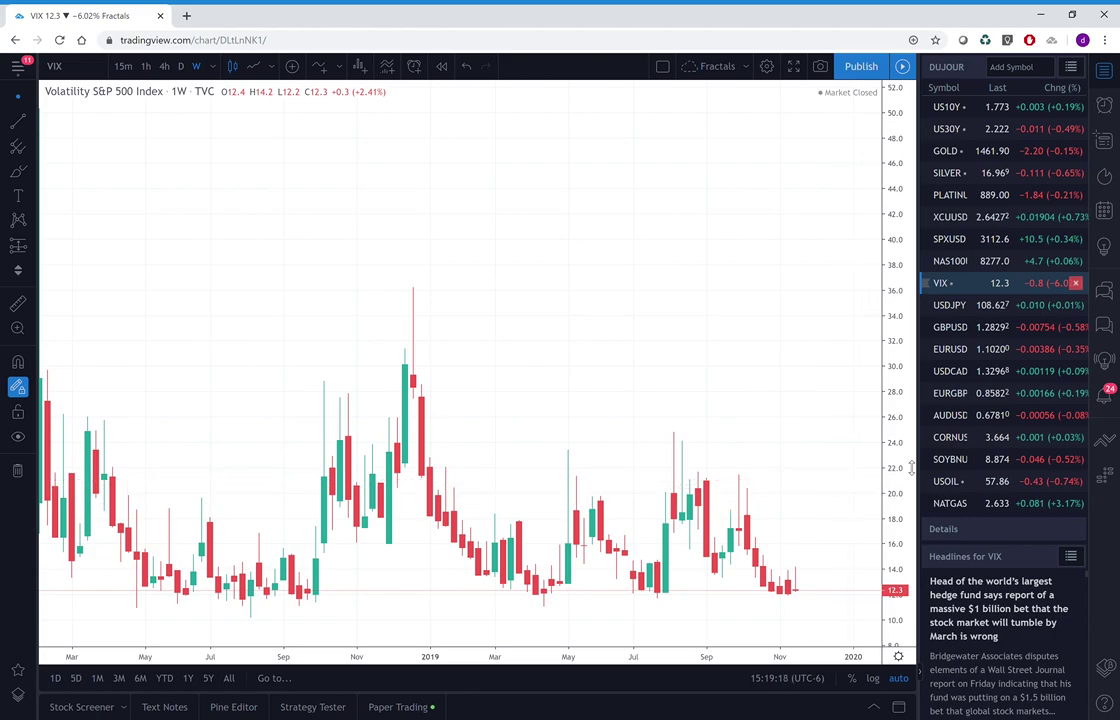
pyautogui.click(952, 310)
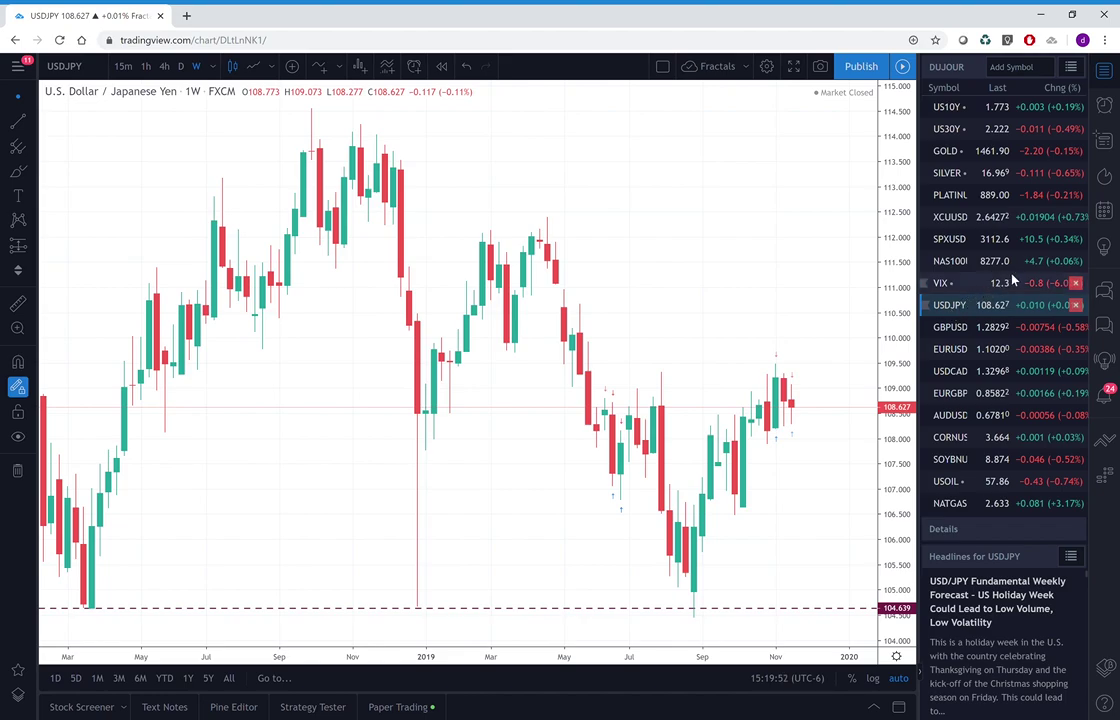
# Check GBPUSD, then load EURUSD with its falling trendline from the early-2018 high.
pyautogui.click(948, 330)
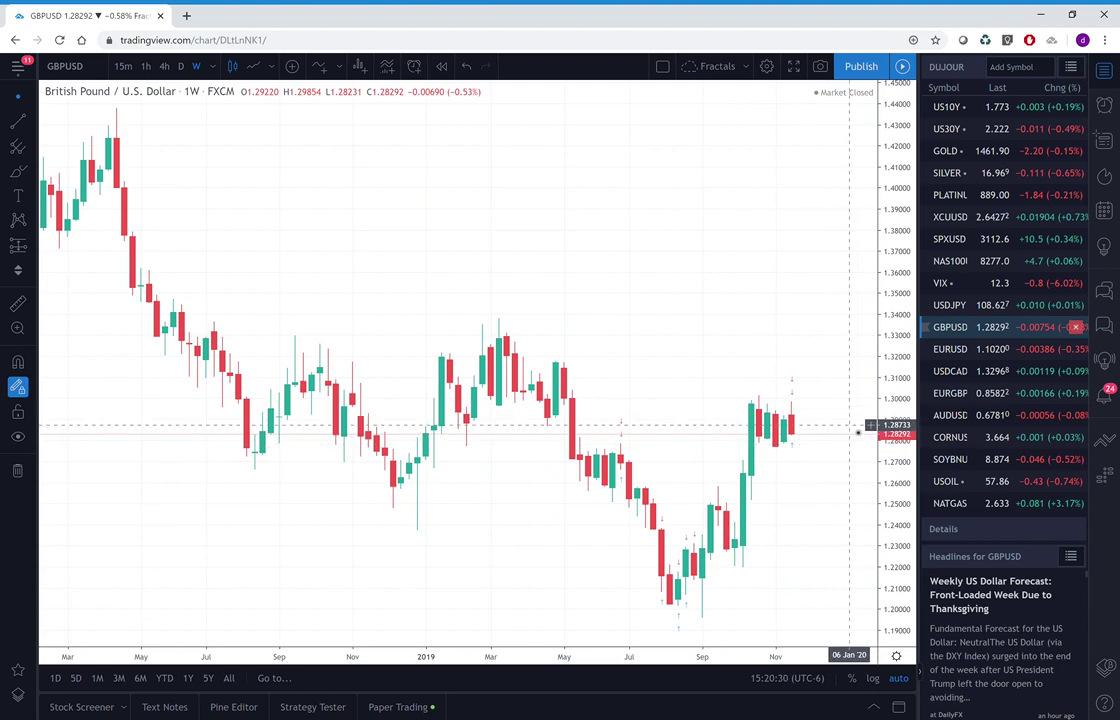
pyautogui.click(947, 352)
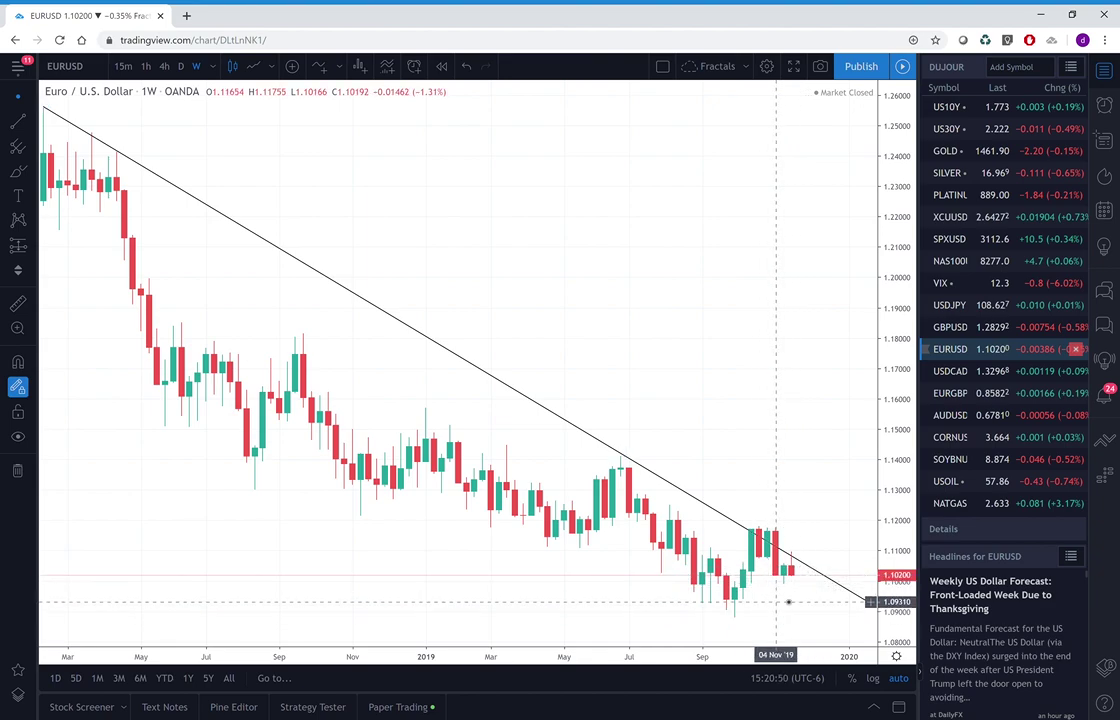
# Load weekly USDCAD and remove its Fibonacci retracement, leaving the rising trendline.
pyautogui.click(952, 376)
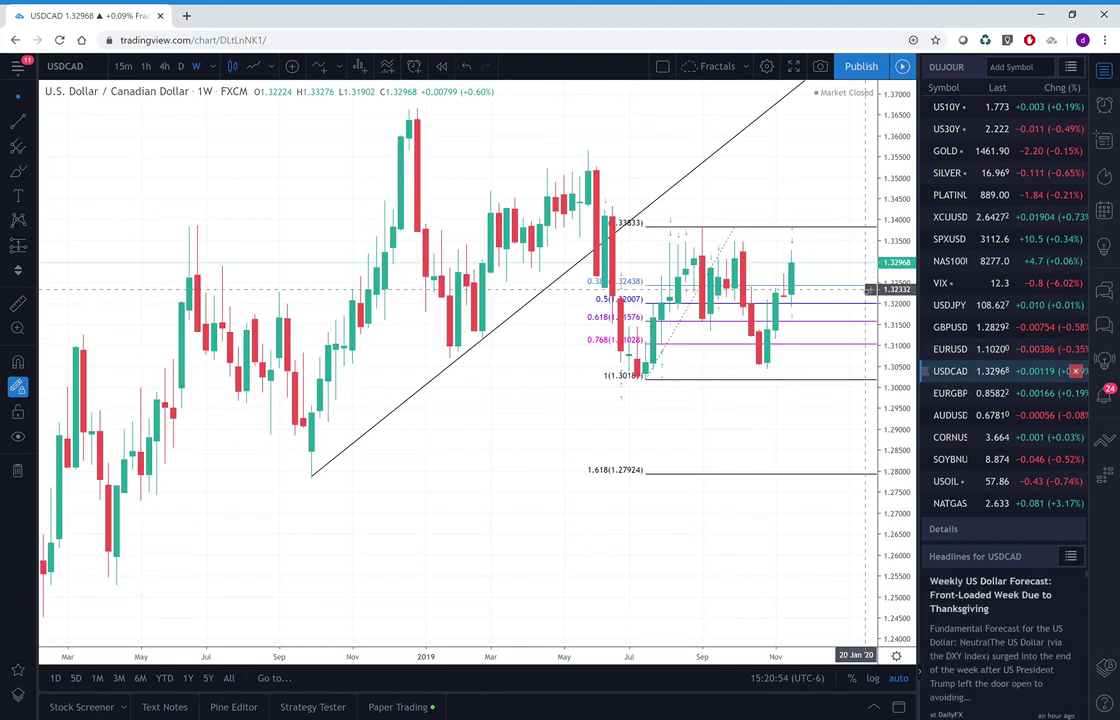
pyautogui.rightClick(825, 231)
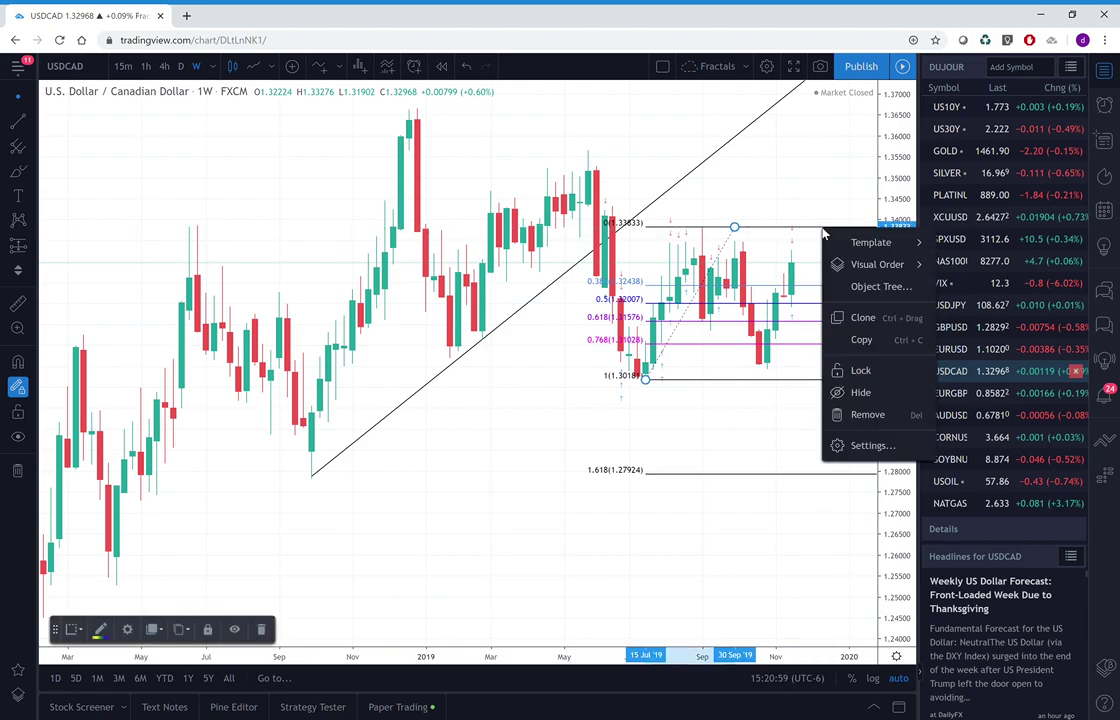
pyautogui.click(865, 414)
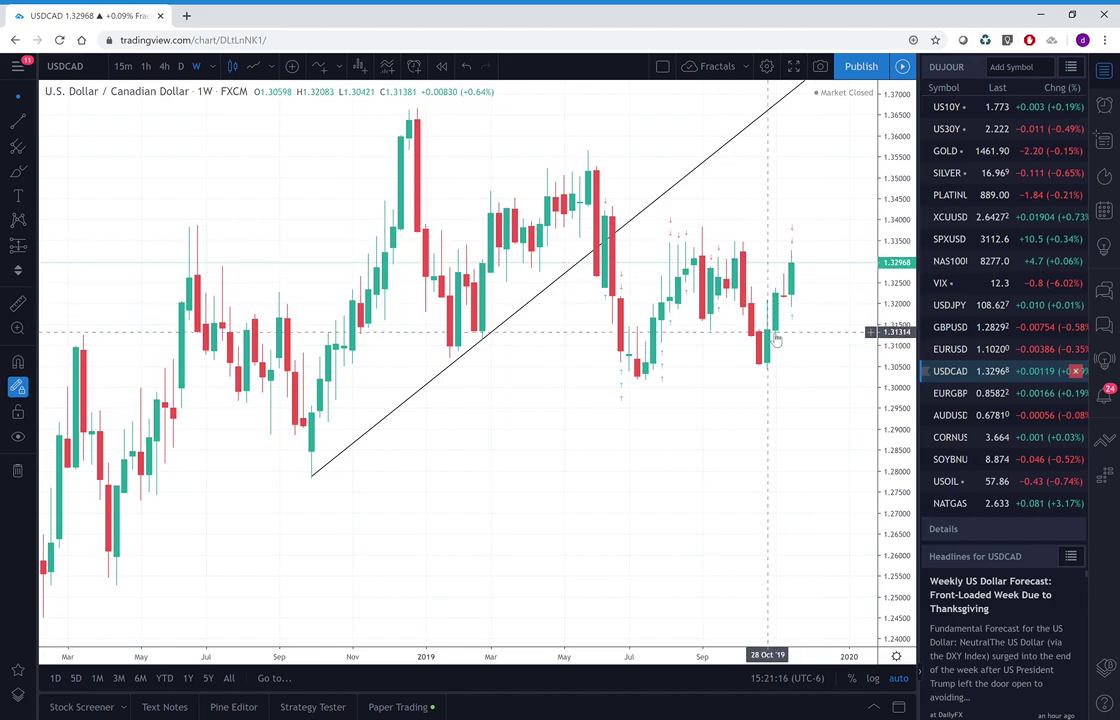
# Open the AUDUSD weekly chart from the watchlist.
pyautogui.click(952, 416)
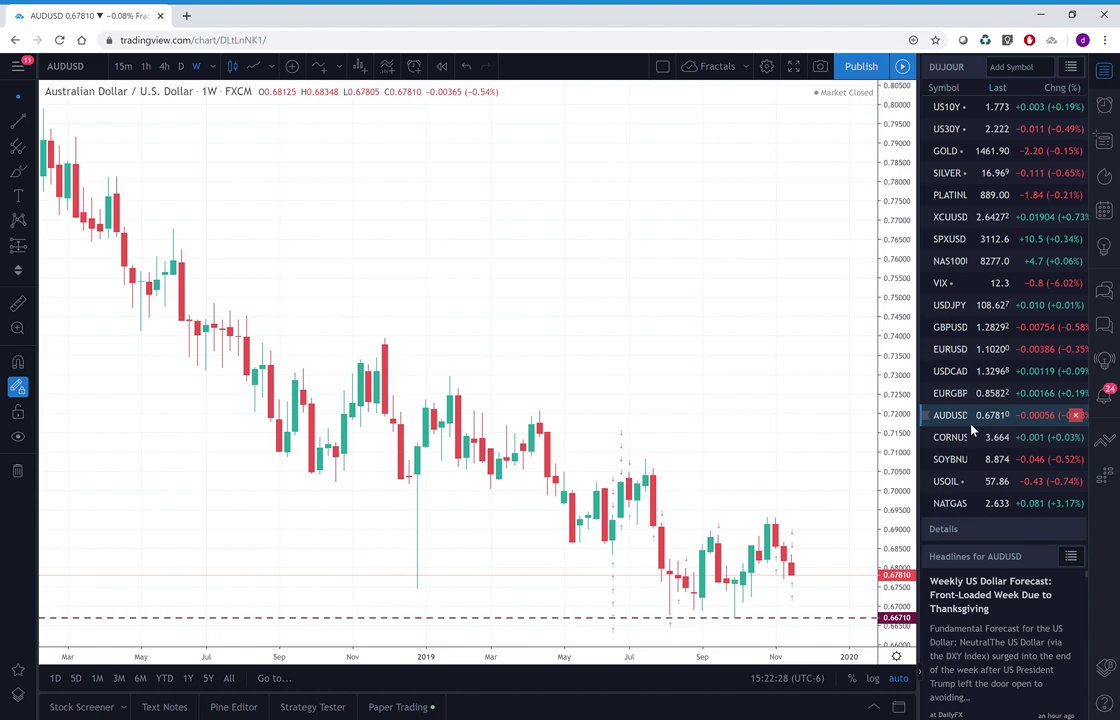
# Open the USOIL chart and draw a falling trendline from the October 2018 high.
pyautogui.click(946, 482)
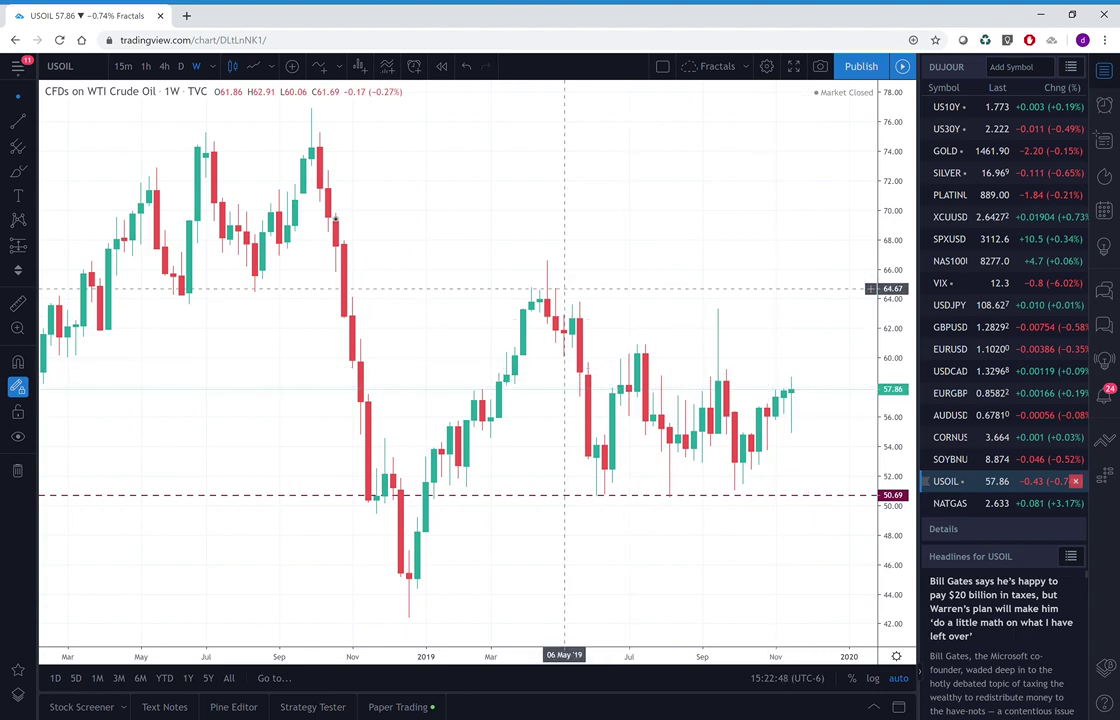
pyautogui.click(18, 121)
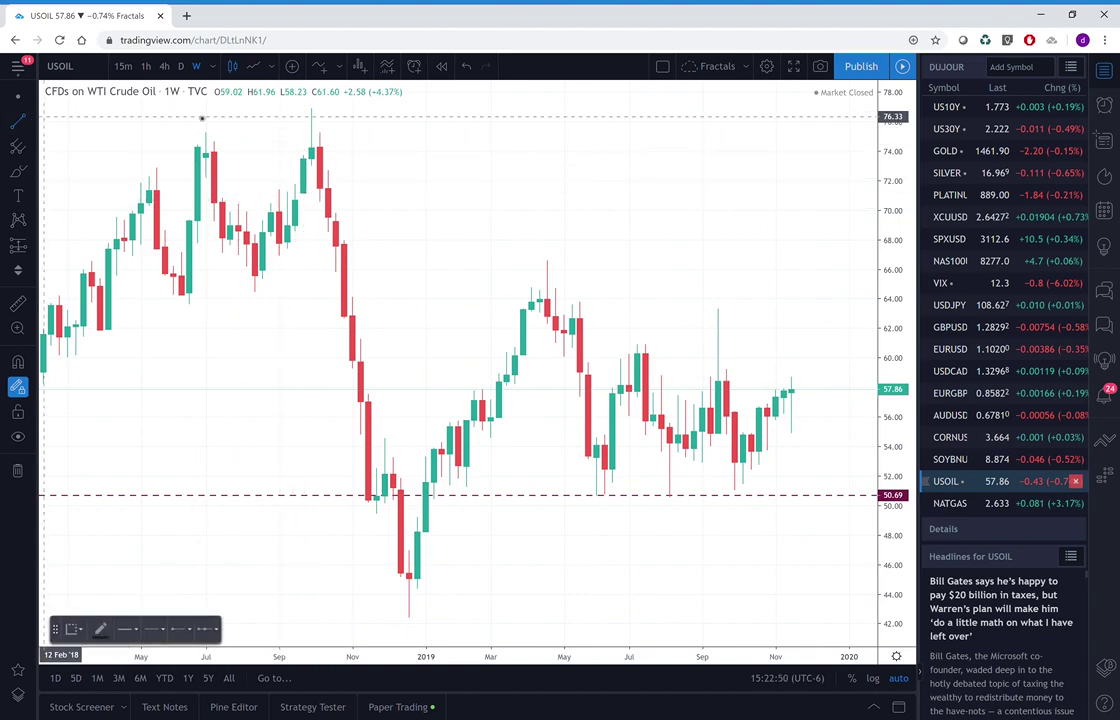
pyautogui.click(313, 108)
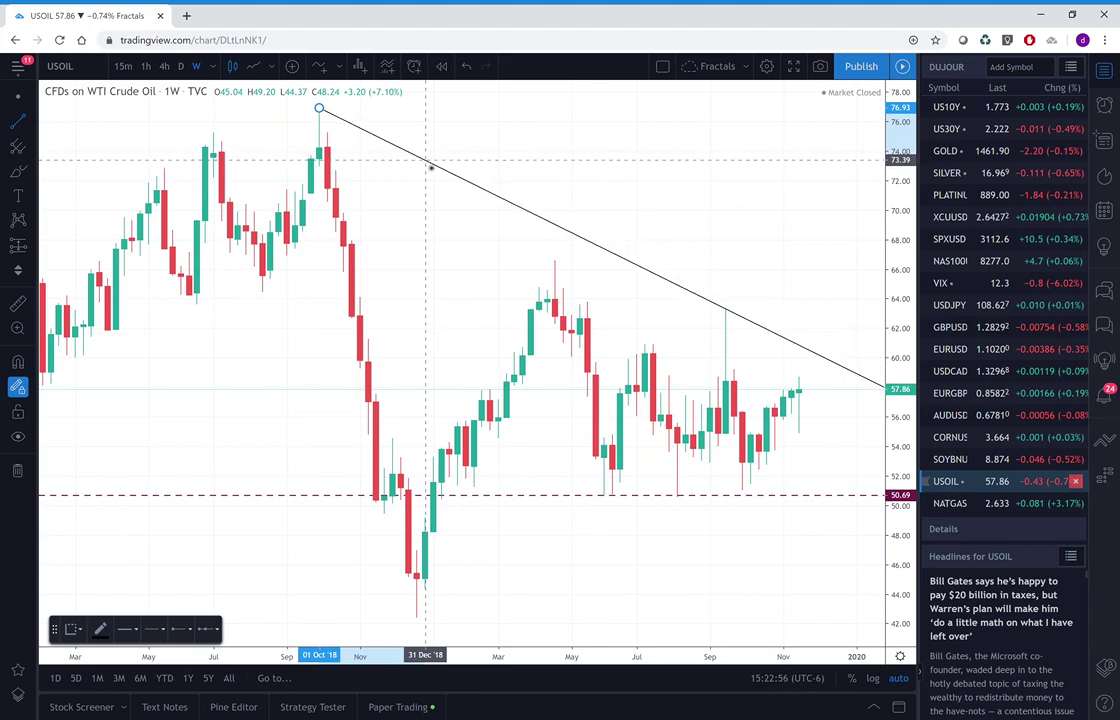
pyautogui.click(426, 160)
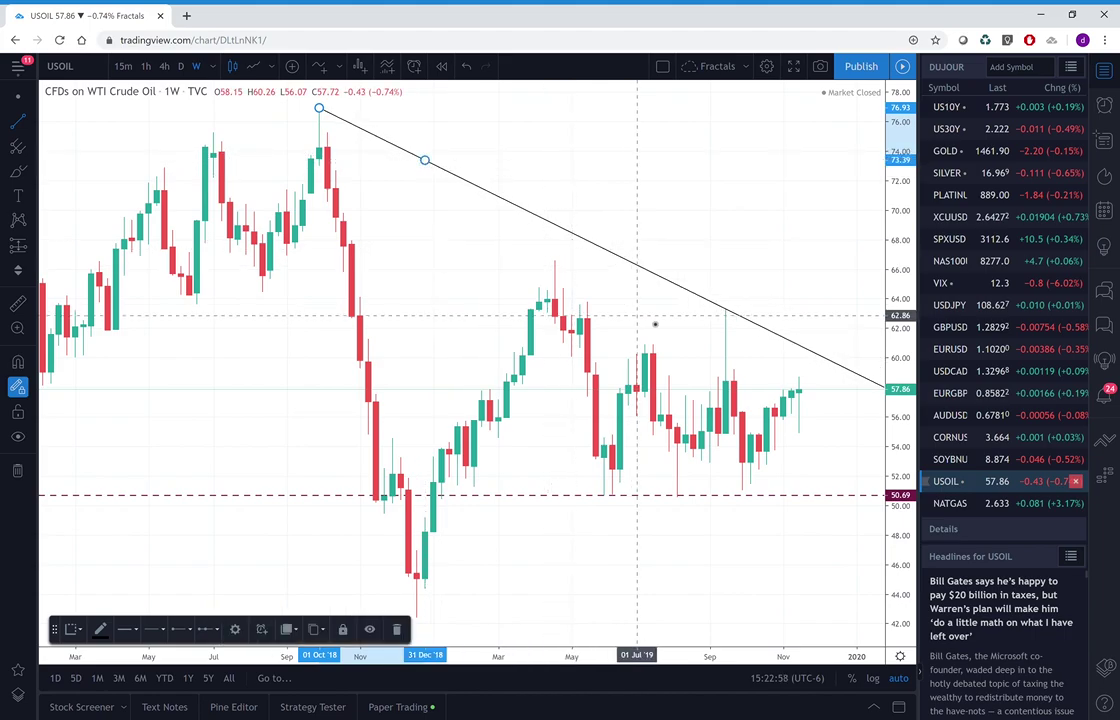
# Draw a rising trendline from the December 2018 low along the 2019 lows.
pyautogui.click(28, 119)
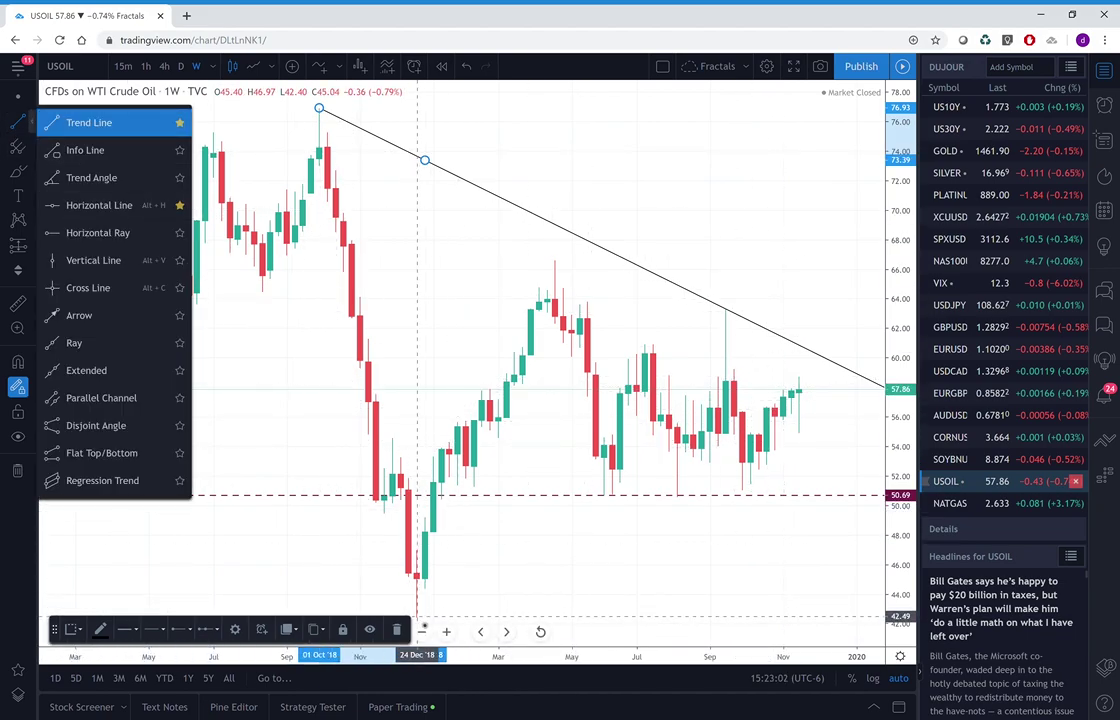
pyautogui.click(418, 617)
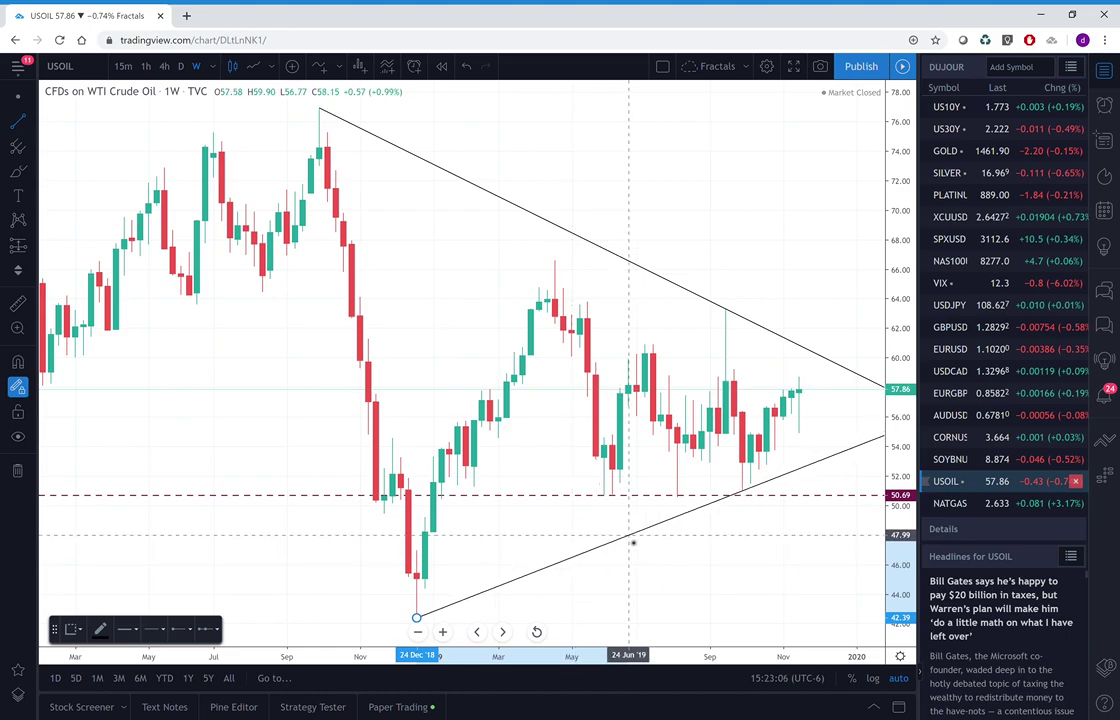
pyautogui.click(630, 537)
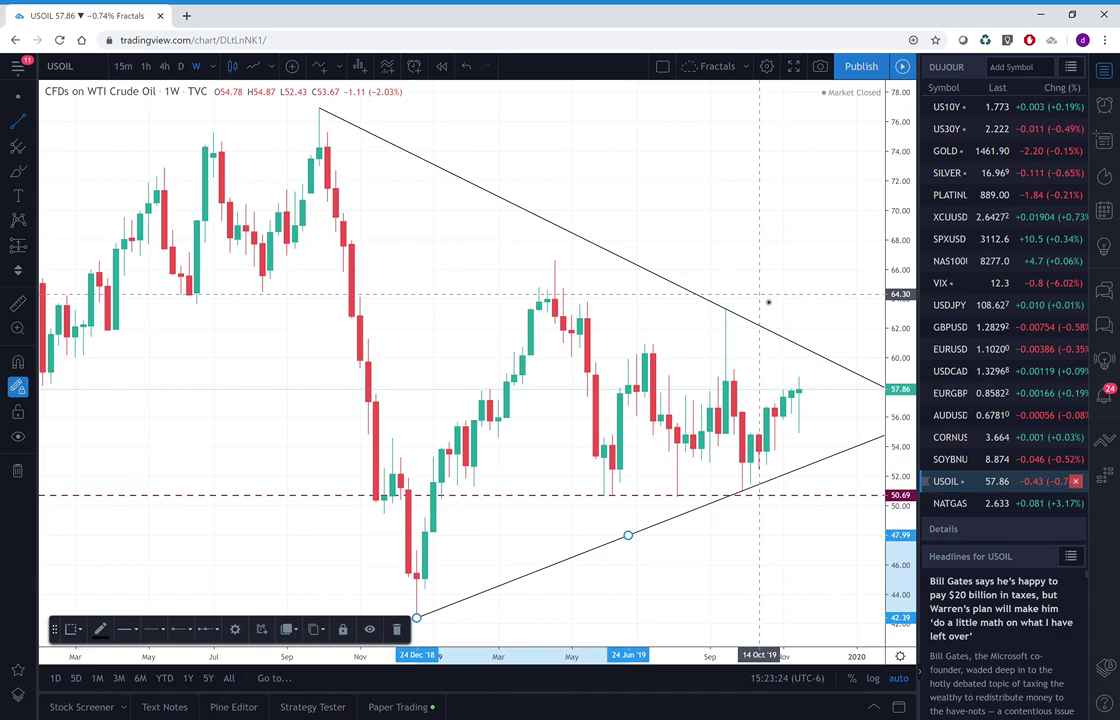
# Switch USOIL to daily candles and begin a new symbol search.
pyautogui.click(182, 67)
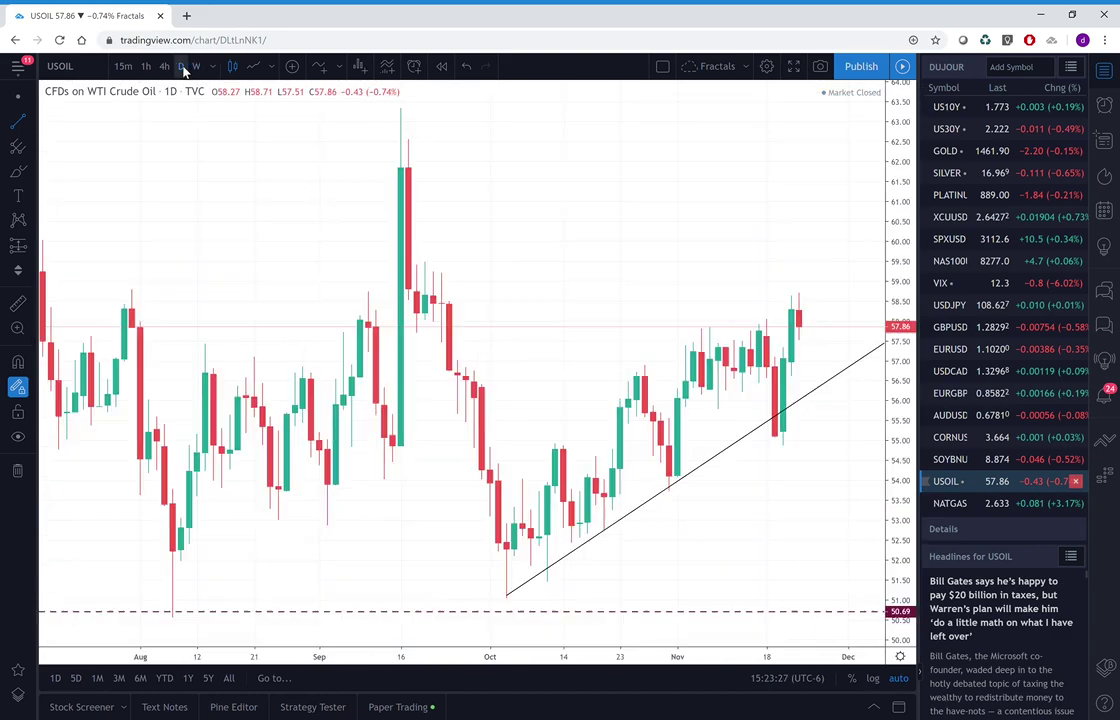
pyautogui.click(91, 68)
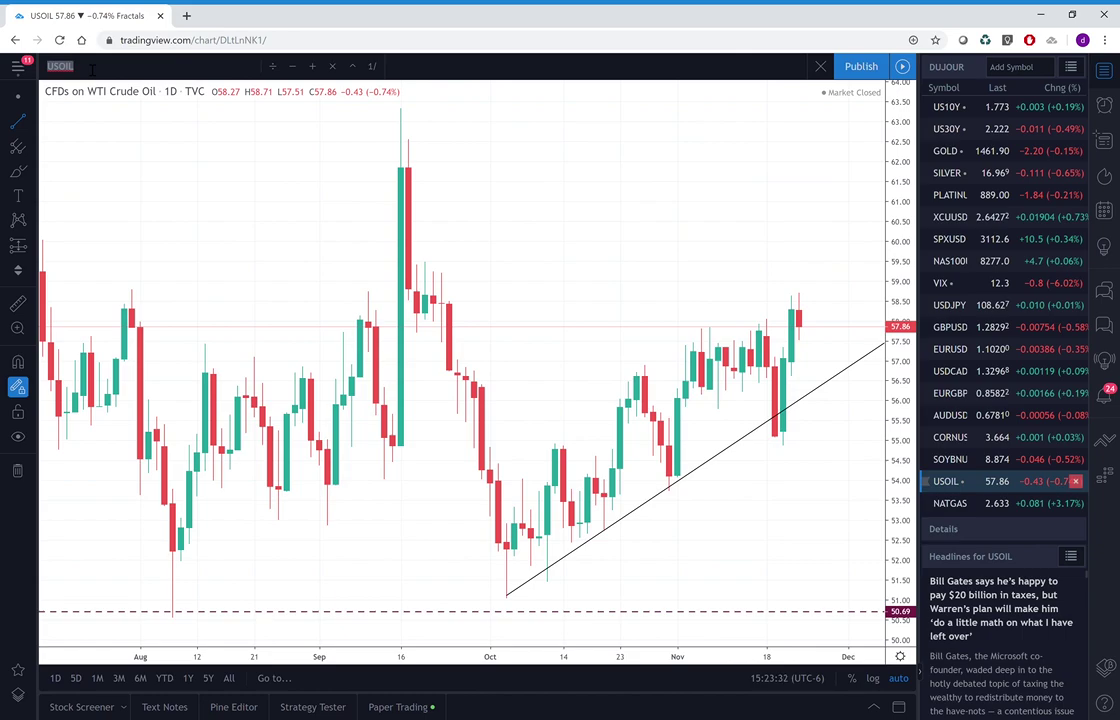
# Load the AUDJPY daily chart by entering AUDJPY as the symbol.
pyautogui.write('AUDJPY')
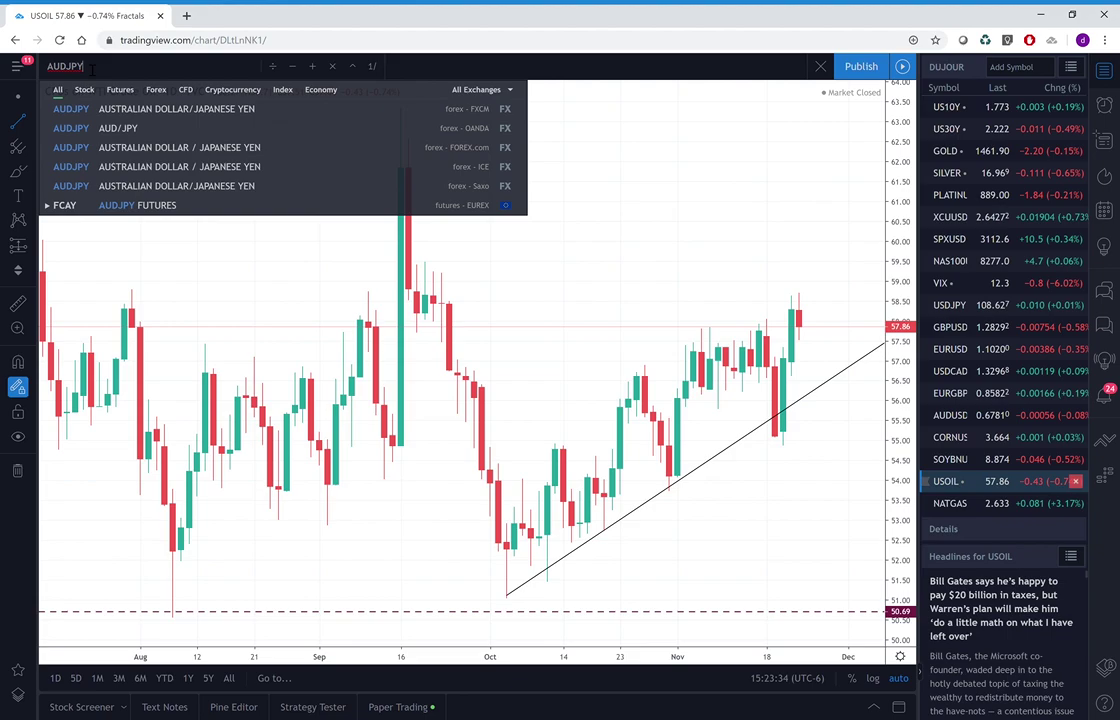
pyautogui.press('Return')
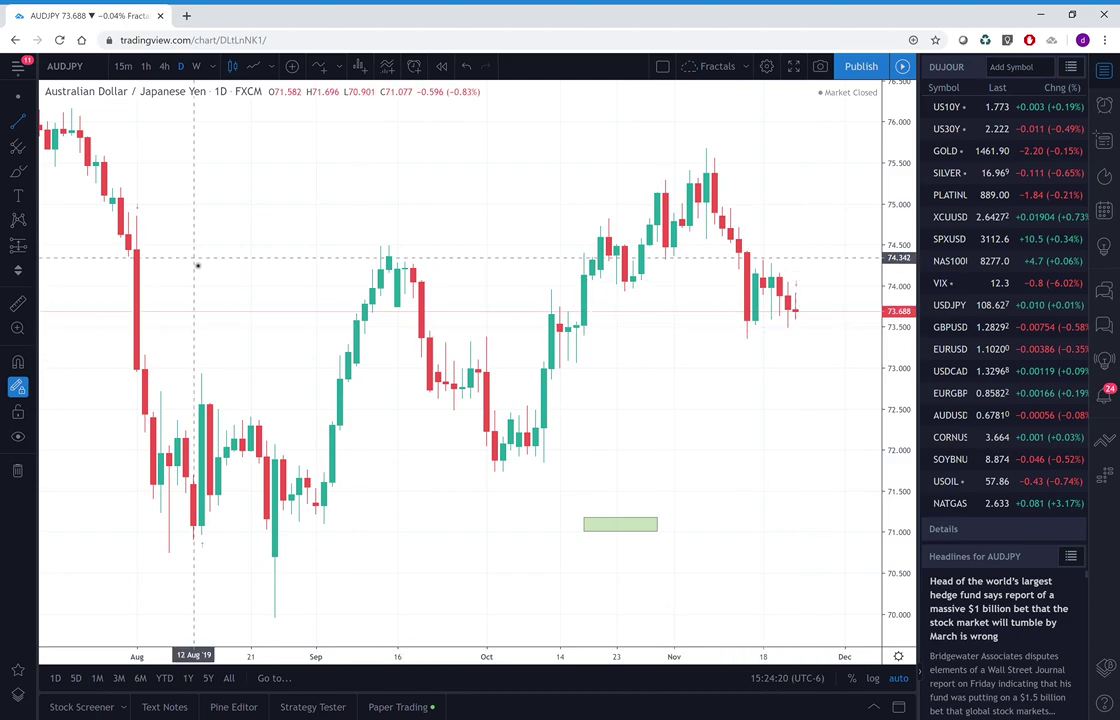
# Draw a rising trendline from the 26 Aug low, with the view compressed to June–December.
pyautogui.click(18, 126)
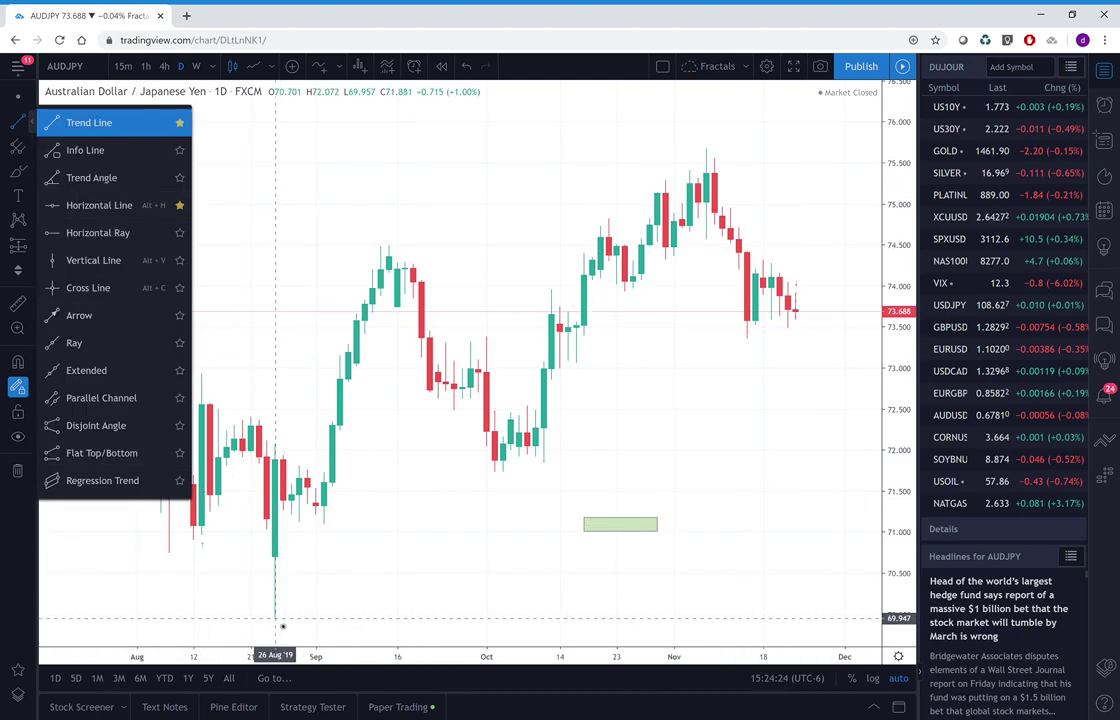
pyautogui.moveTo(275, 618)
pyautogui.mouseDown()
pyautogui.moveTo(454, 527)
pyautogui.moveTo(445, 521)
pyautogui.mouseUp()
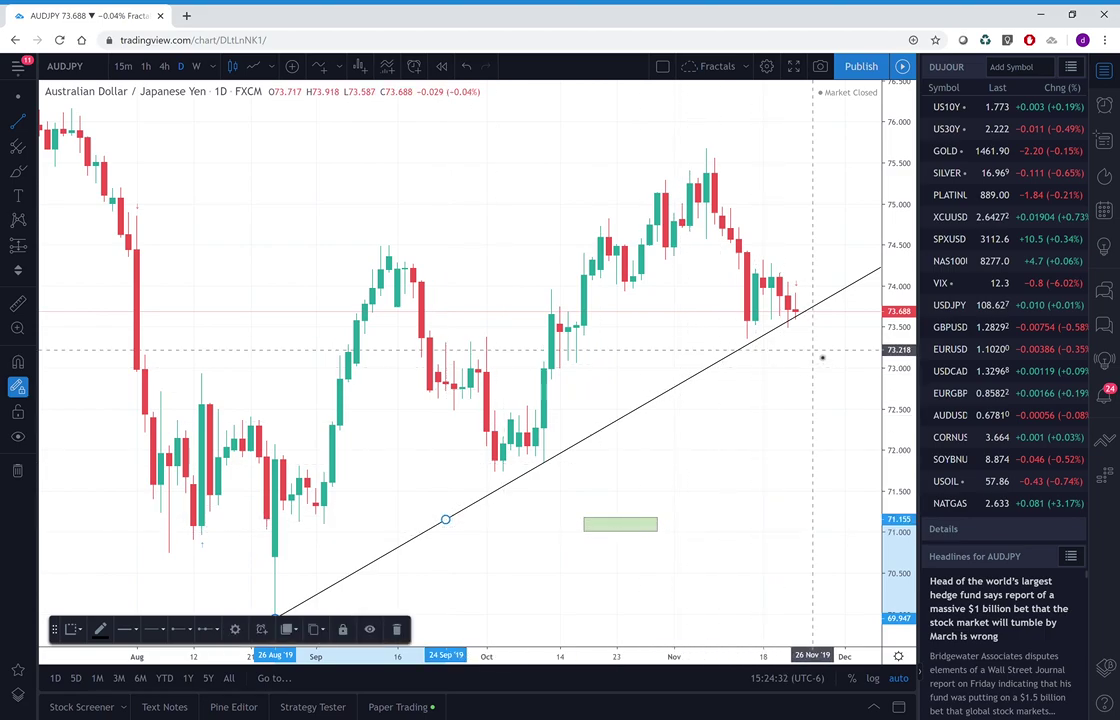
pyautogui.moveTo(509, 658); pyautogui.dragTo(604, 660)
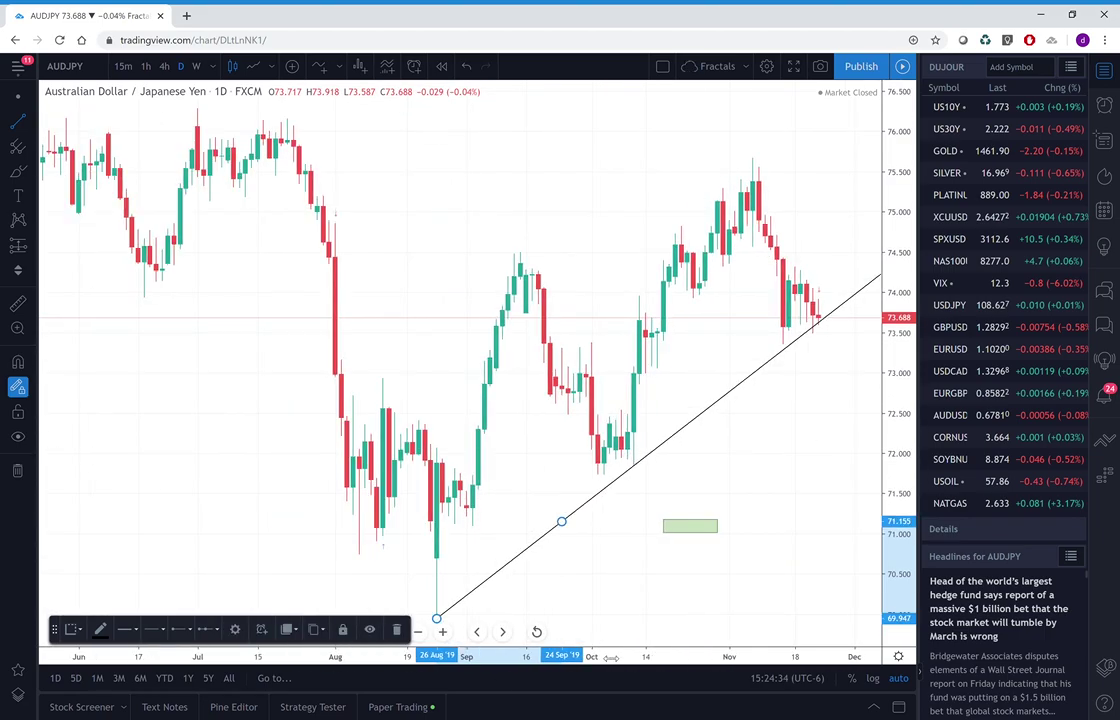
pyautogui.click(647, 577)
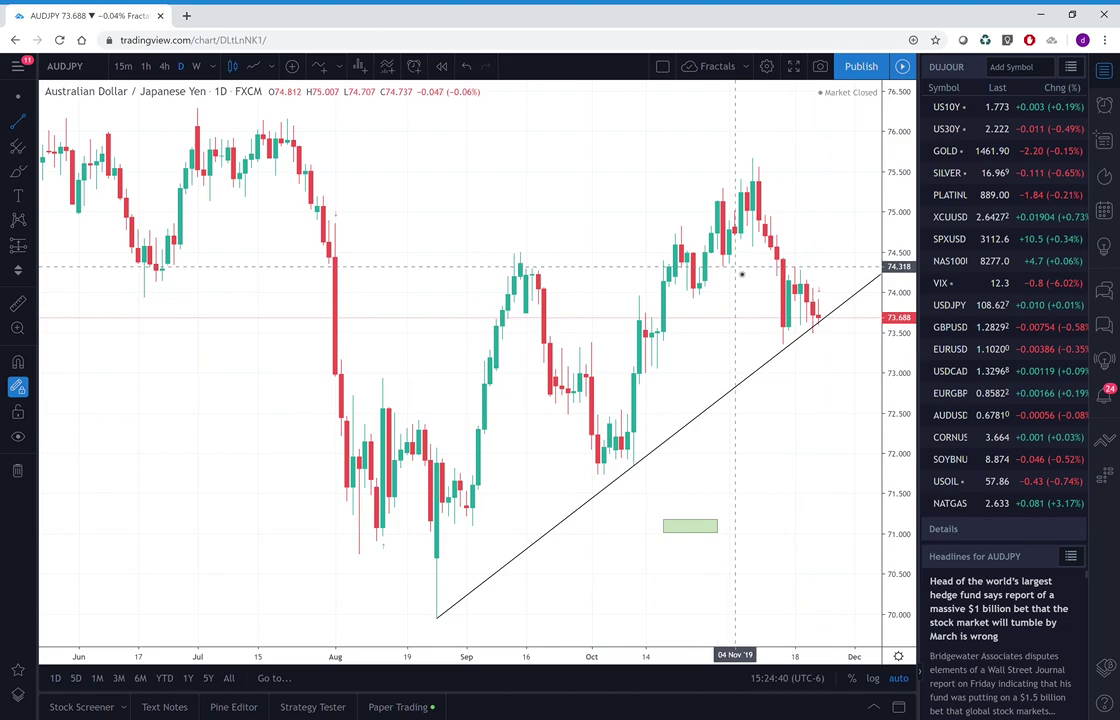
# Enter GBPJPY as the chart symbol to load its daily chart.
pyautogui.click(104, 74)
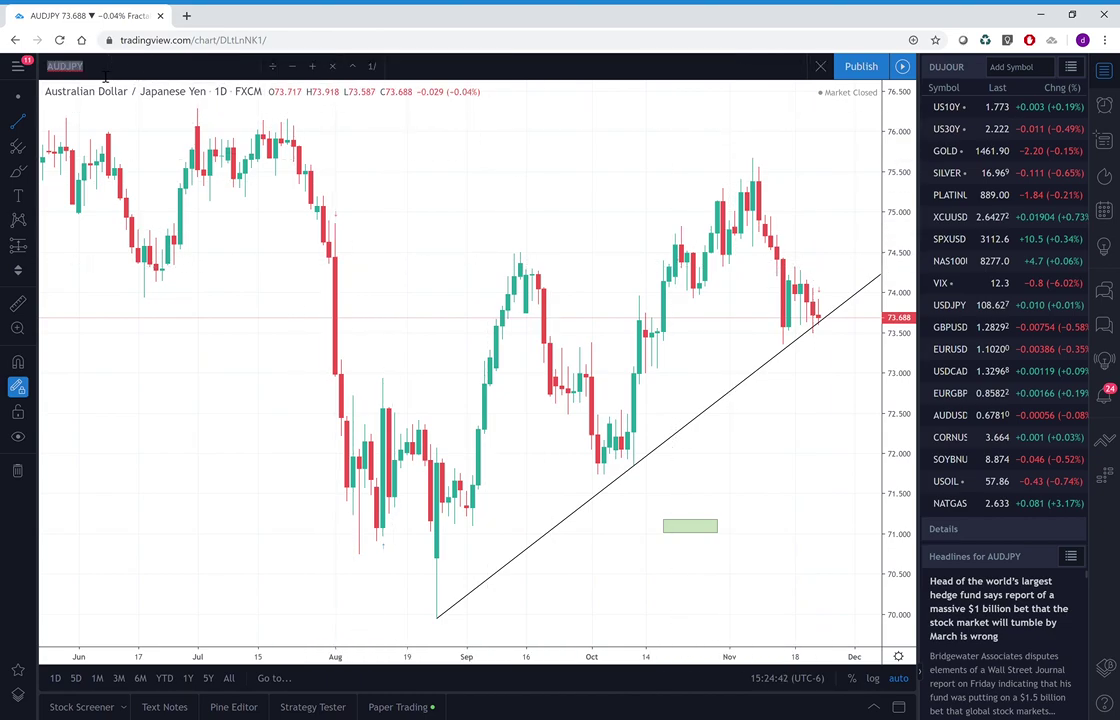
pyautogui.write('GBPJPY')
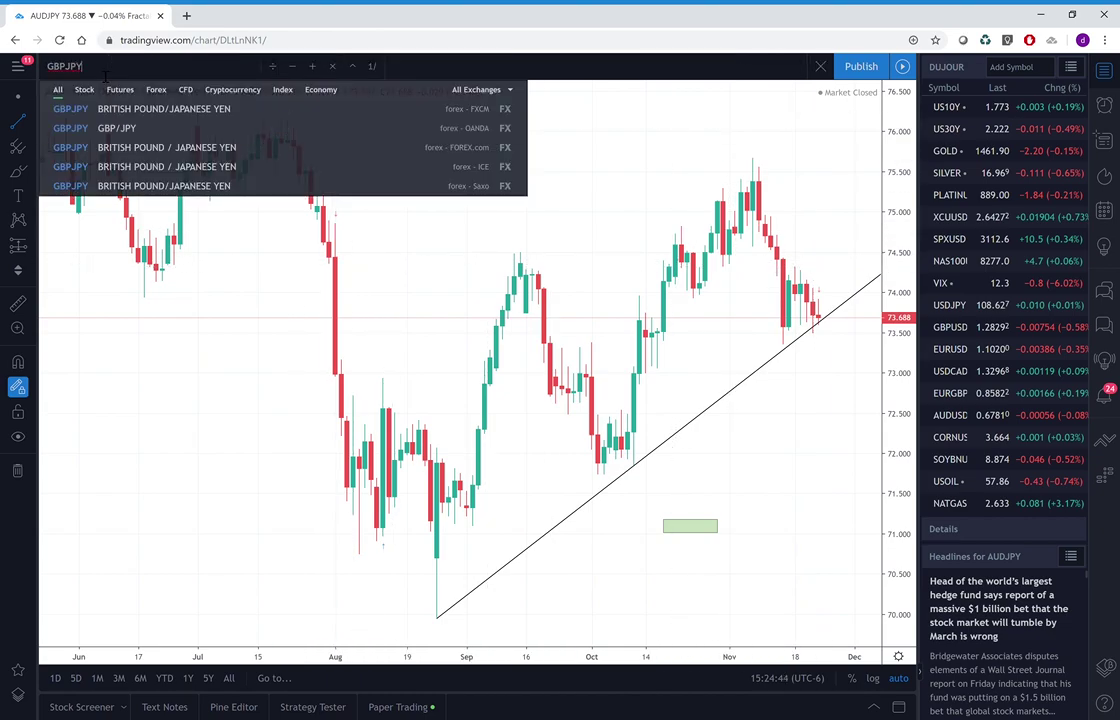
pyautogui.press('Return')
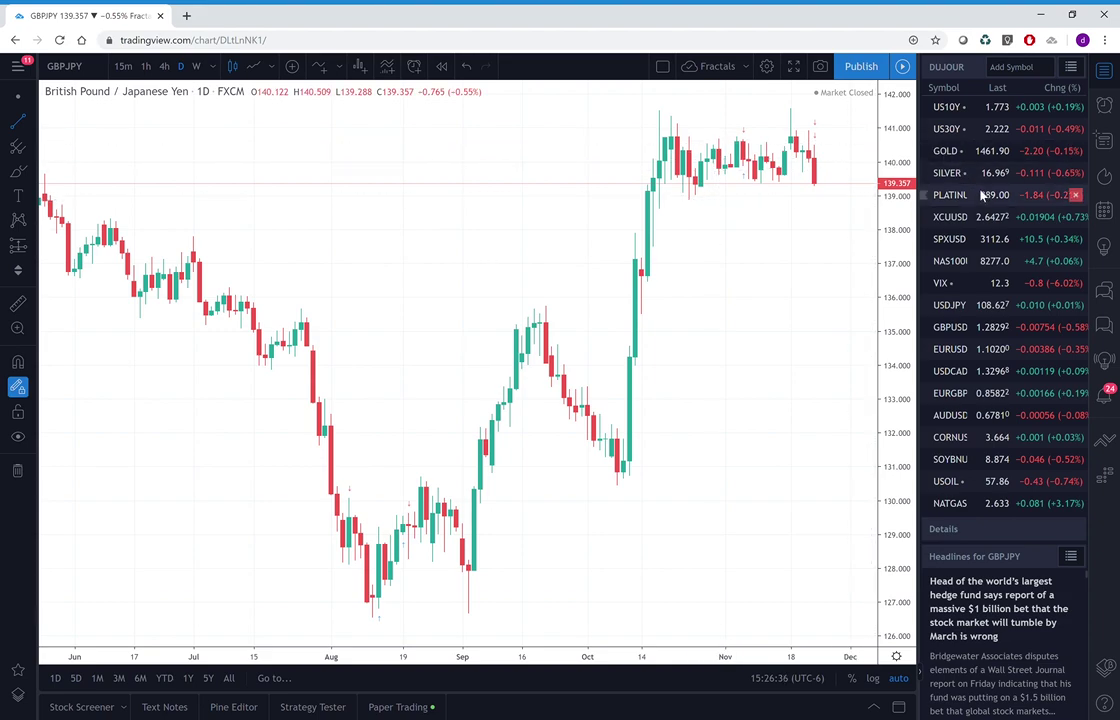
# Open the SPXUSD daily chart from the watchlist.
pyautogui.click(951, 241)
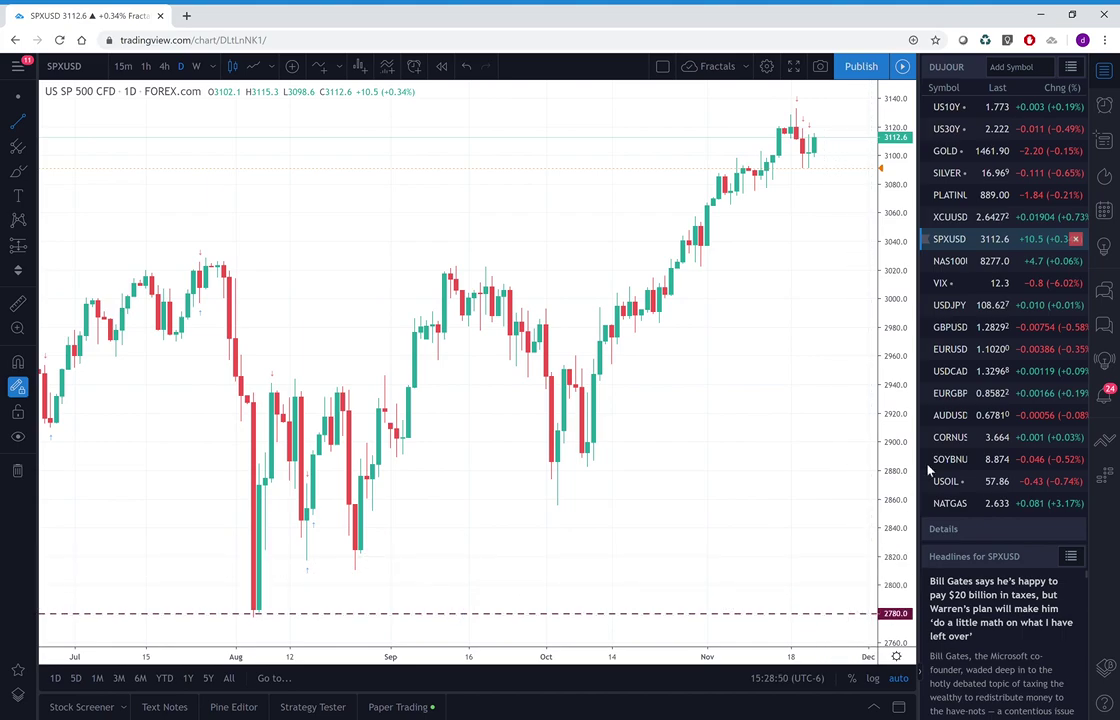
# Switch to the Platinum CFD chart and begin a new symbol search.
pyautogui.click(945, 195)
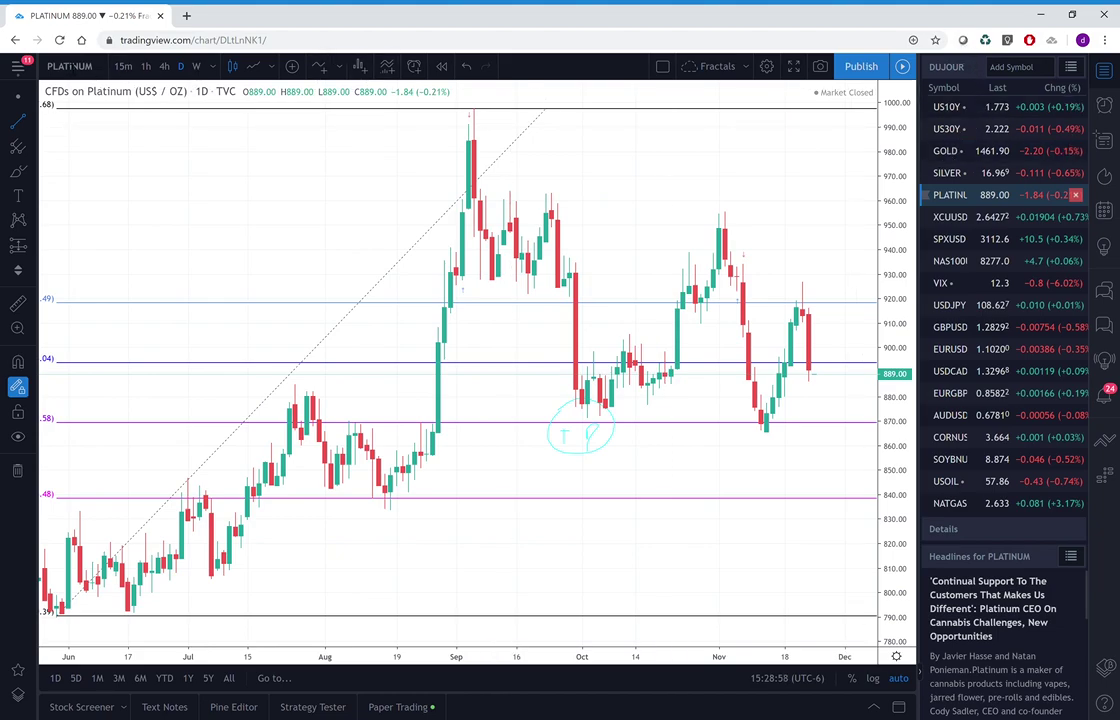
pyautogui.click(112, 68)
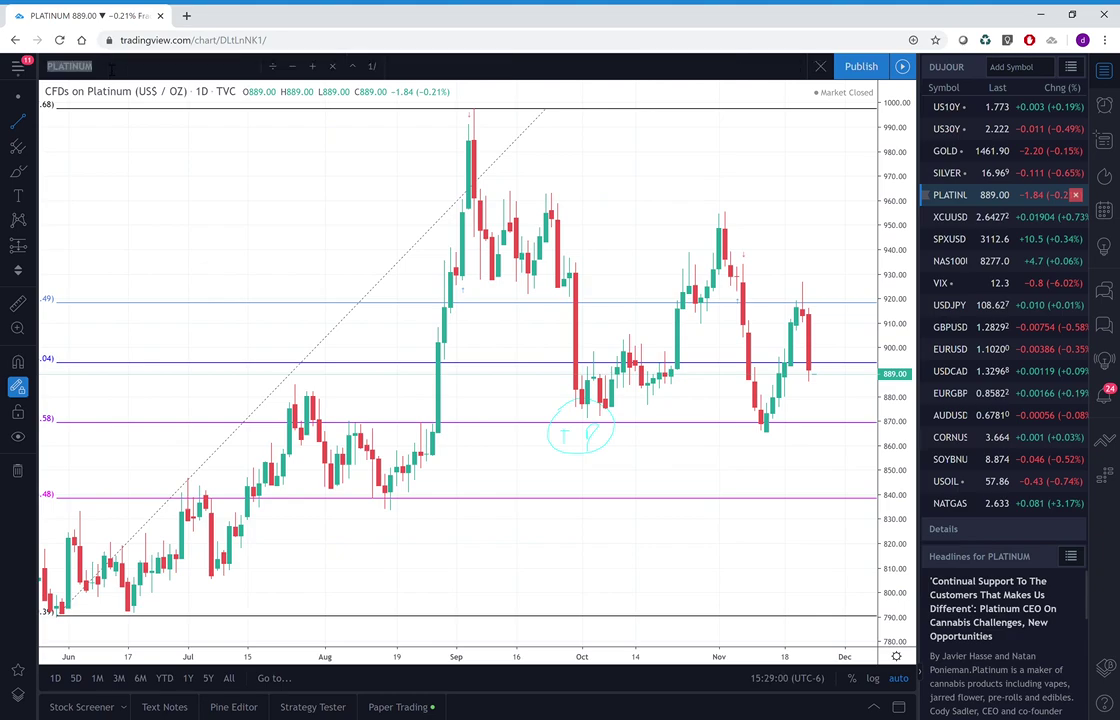
# Load EURAUD, correcting the typed 'EURUAD', and set it to weekly candles.
pyautogui.write('EURUAD')
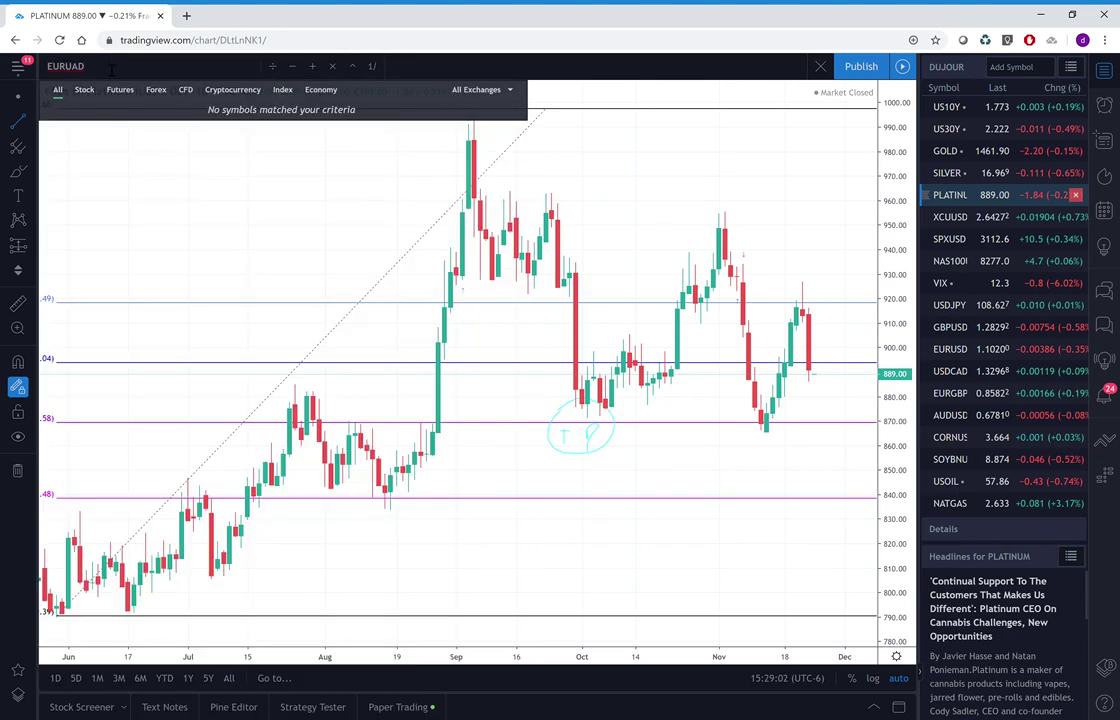
pyautogui.press('BackSpace')
pyautogui.press('BackSpace')
pyautogui.press('BackSpace')
pyautogui.press('BackSpace')
pyautogui.write('RAUD')
pyautogui.press('Return')
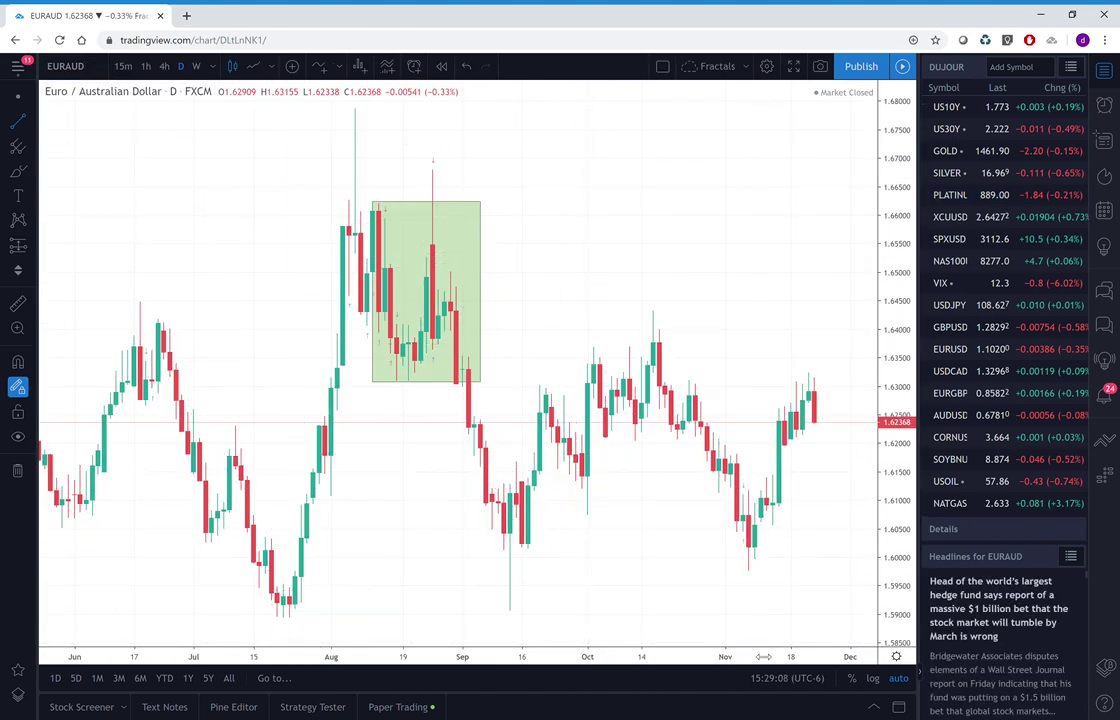
pyautogui.click(197, 66)
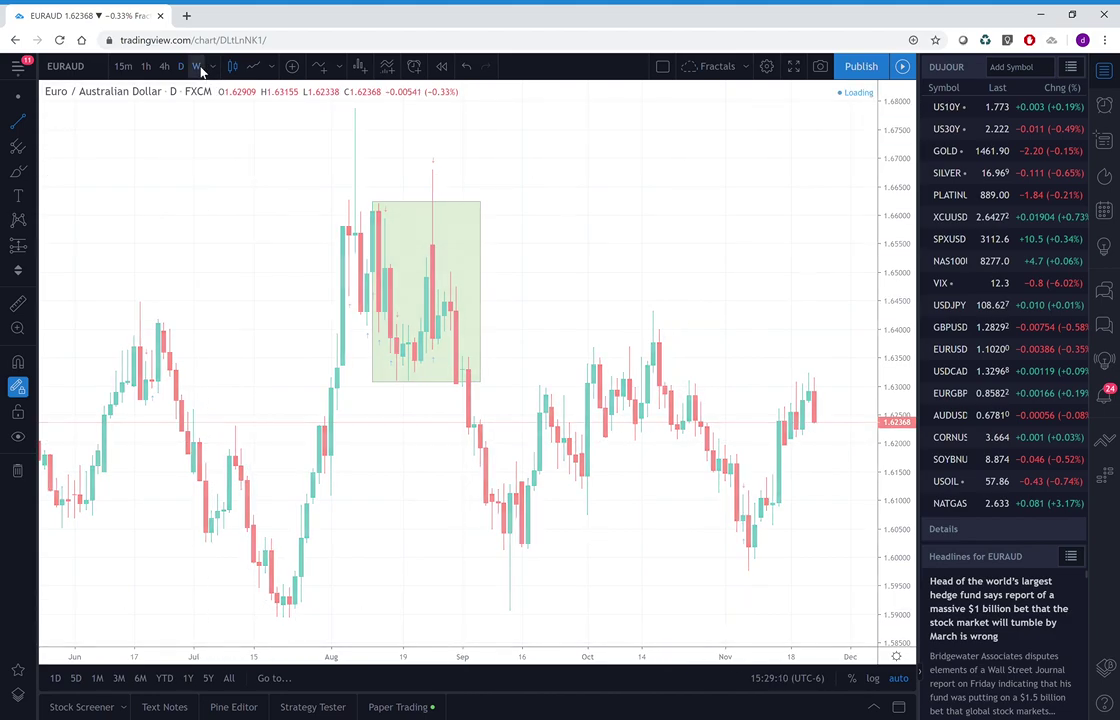